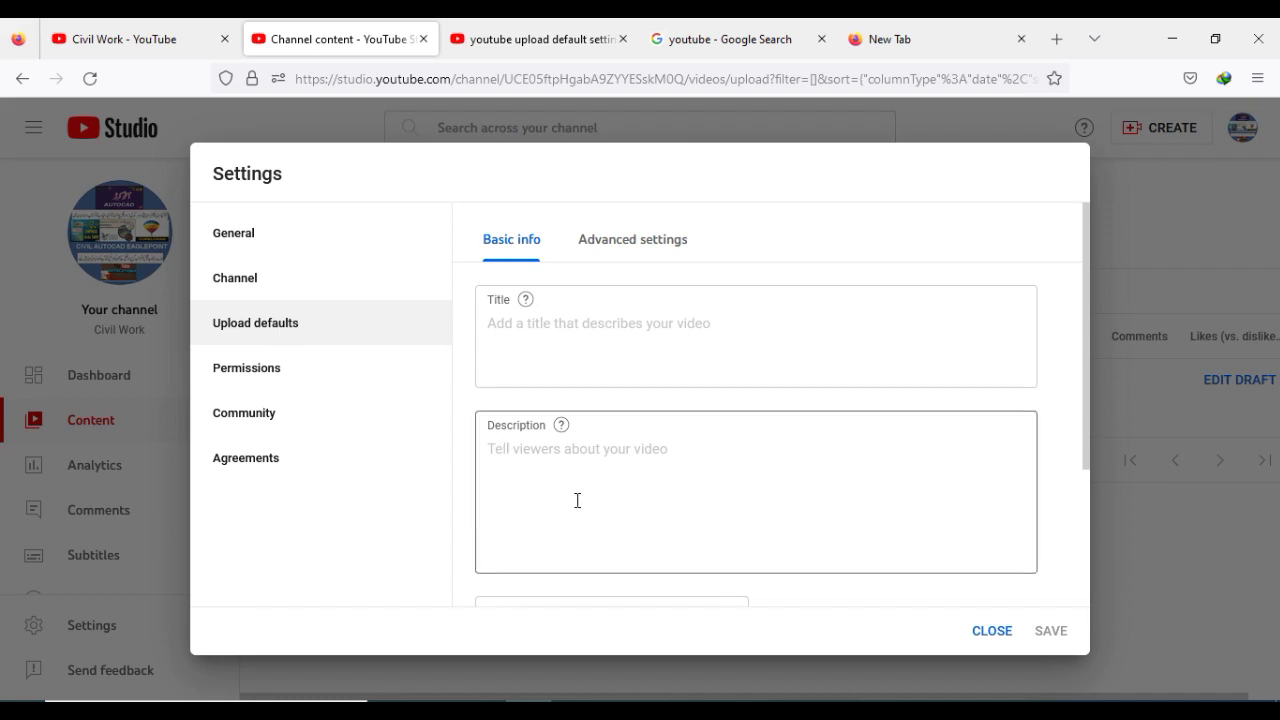
- Switch to the Google results for youtube, show all result types and select the existing query
{"action": "right_click", "coordinate": [511, 449]}
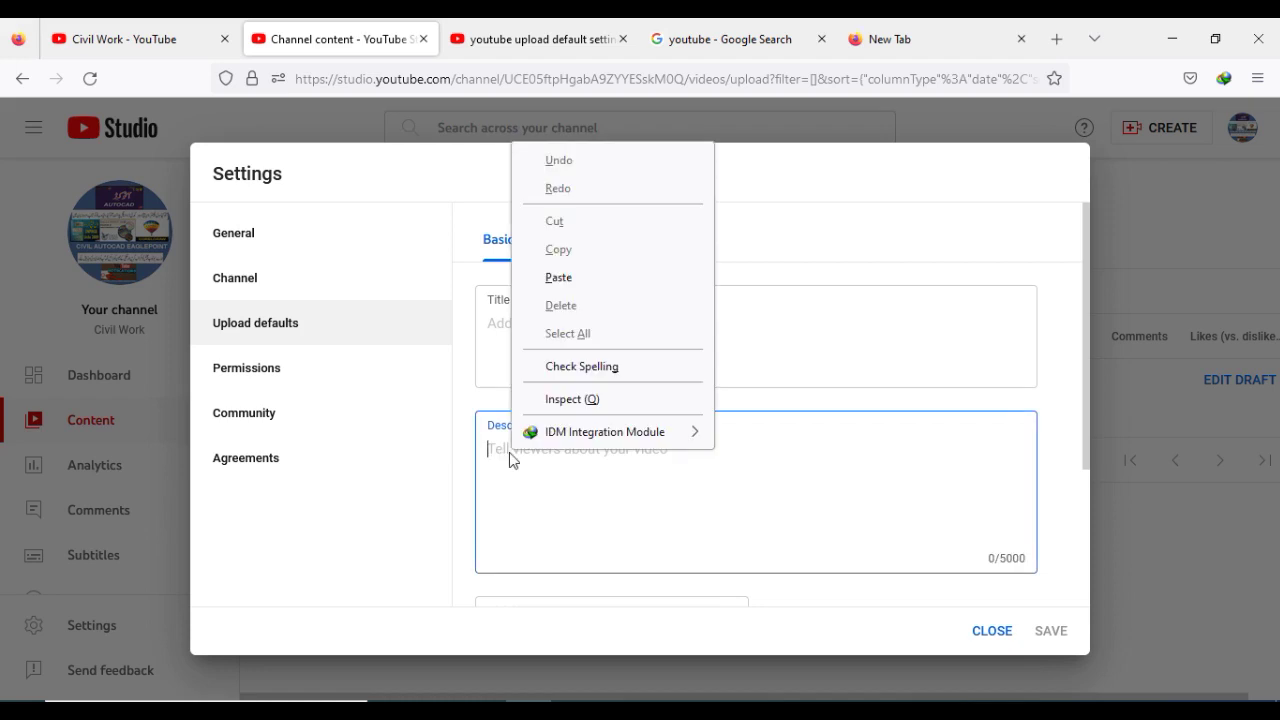
{"action": "left_click", "coordinate": [540, 502]}
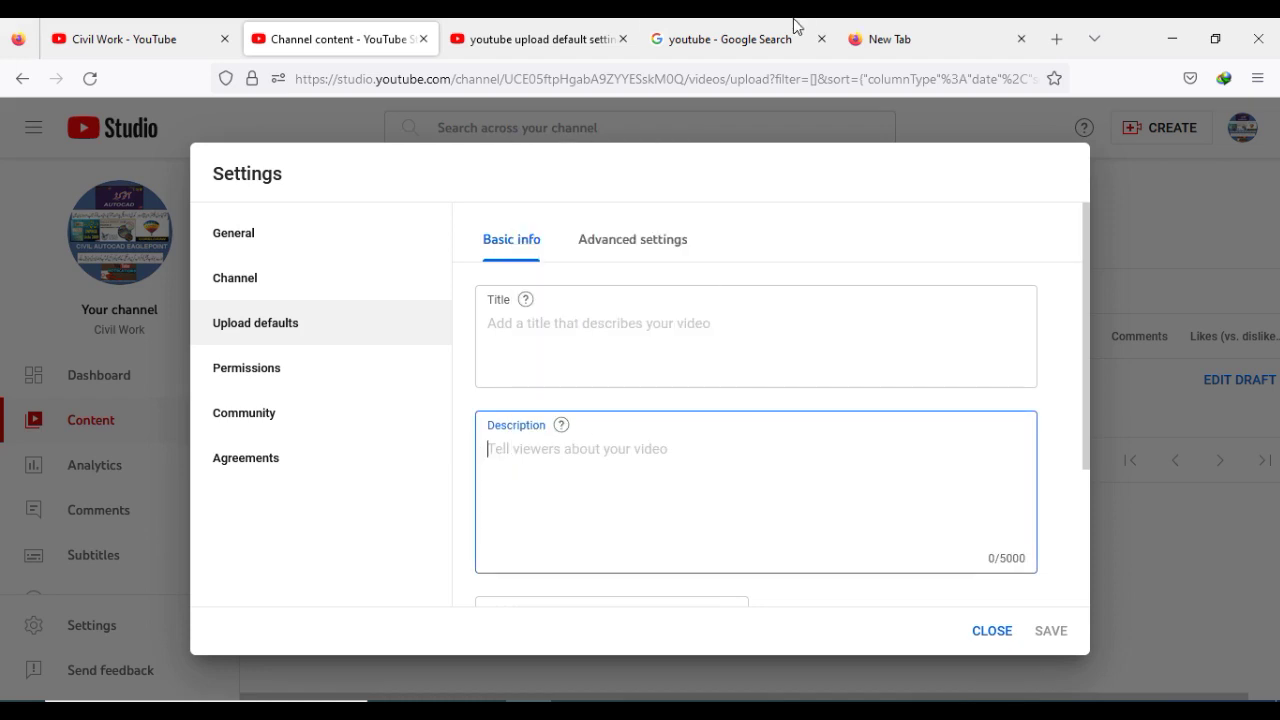
{"action": "left_click", "coordinate": [759, 33]}
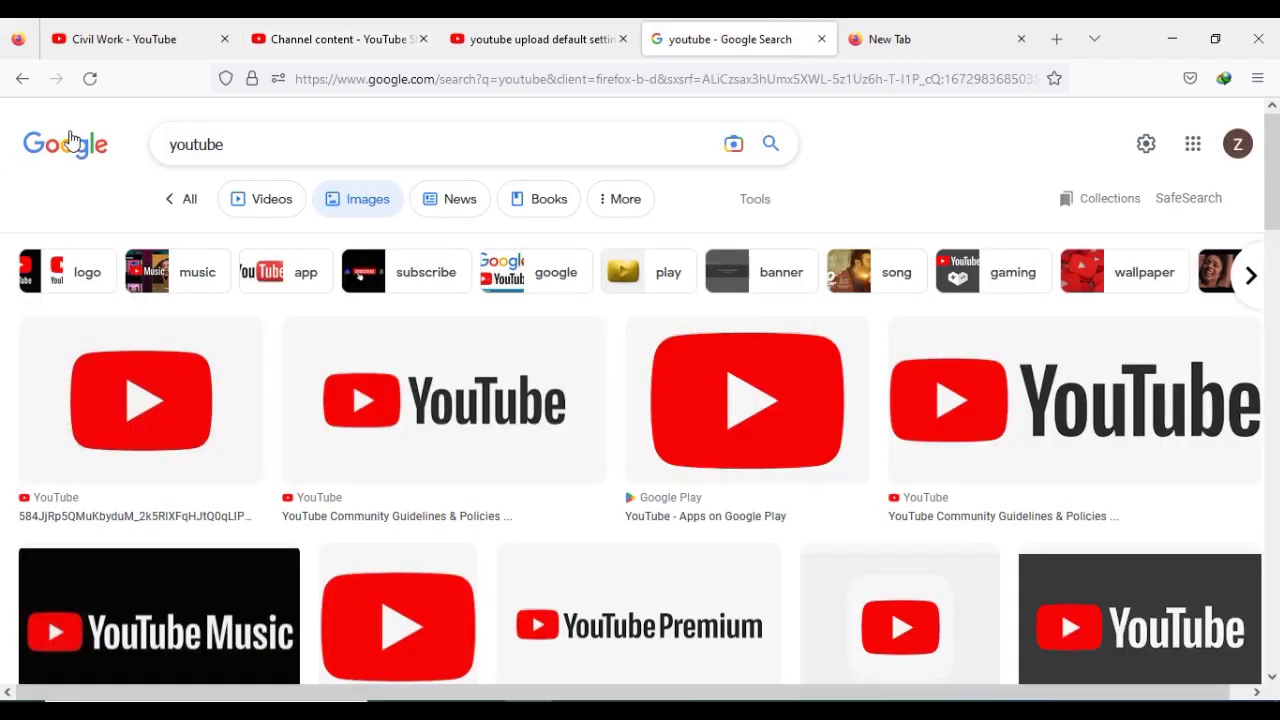
{"action": "left_click", "coordinate": [197, 205]}
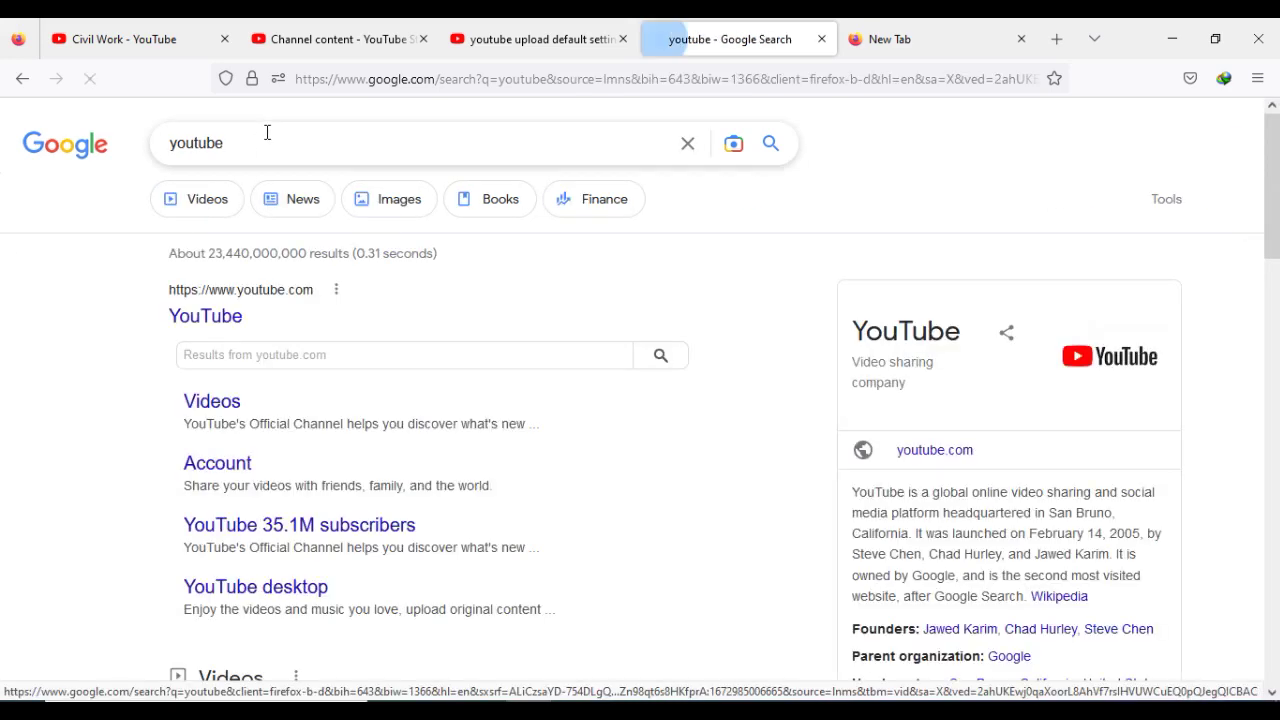
{"action": "double_click", "coordinate": [159, 142]}
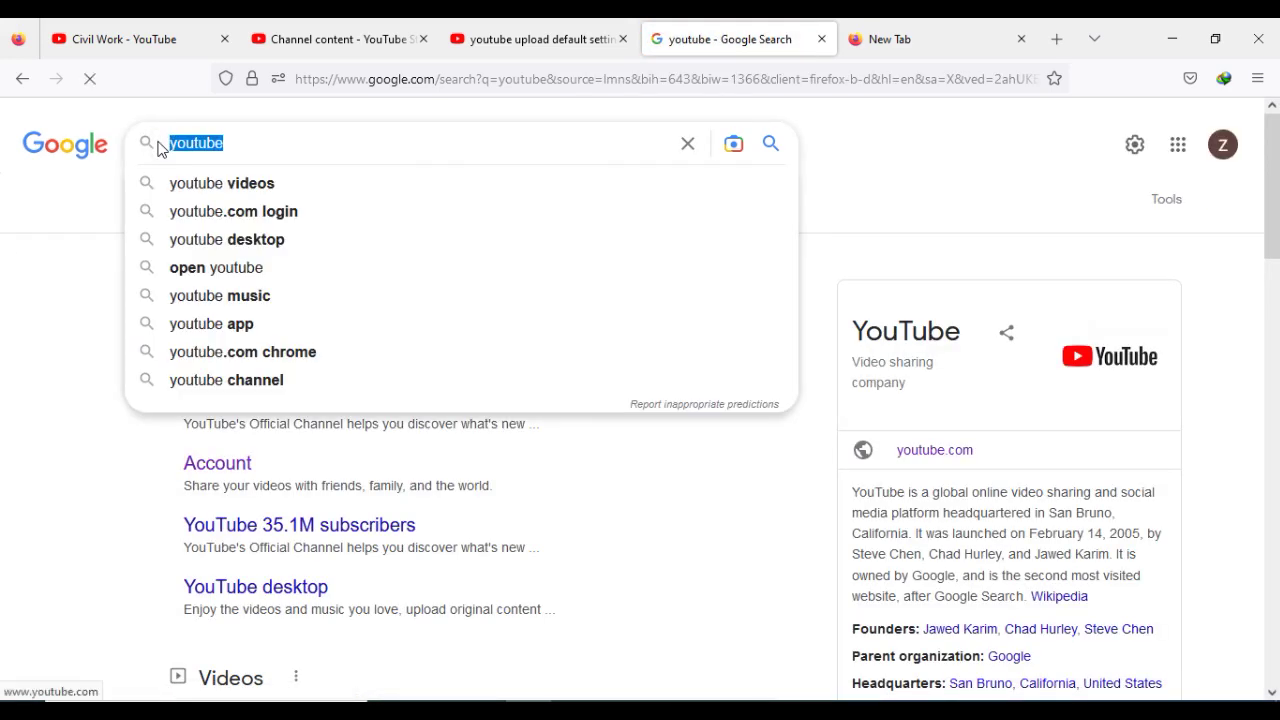
{"action": "type", "text": "تيطبل"}
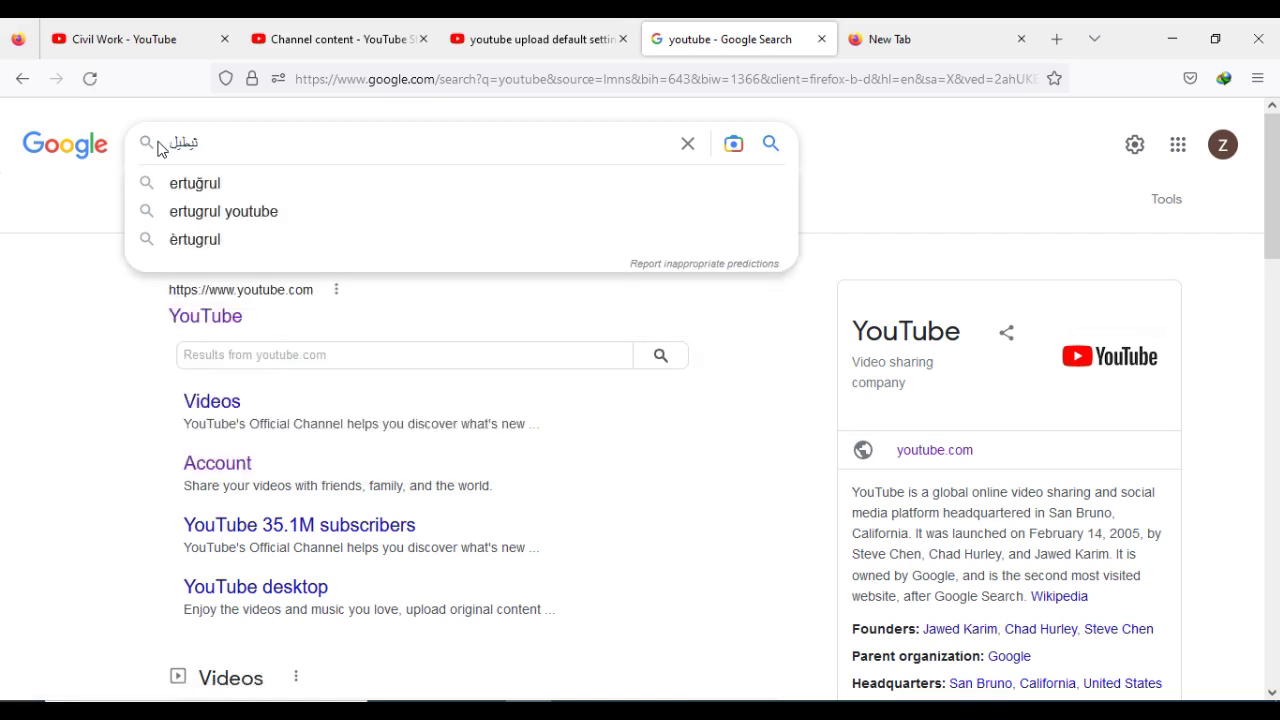
{"action": "key", "text": "BackSpace"}
{"action": "key", "text": "BackSpace"}
{"action": "key", "text": "BackSpace"}
{"action": "key", "text": "BackSpace"}
{"action": "key", "text": "BackSpace"}
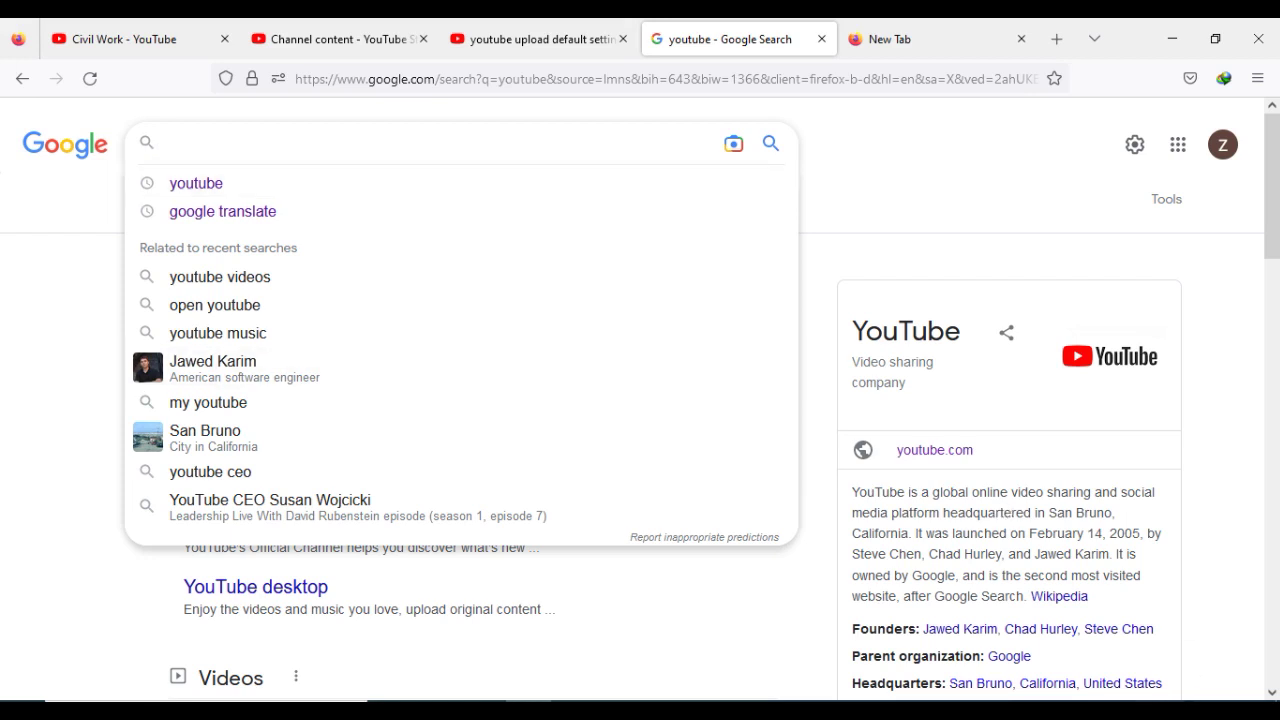
- Search Google for civil engineering using English input, and open the related search "civil engineering youtube"
{"action": "key", "text": "super+space"}
{"action": "type", "text": "Ci"}
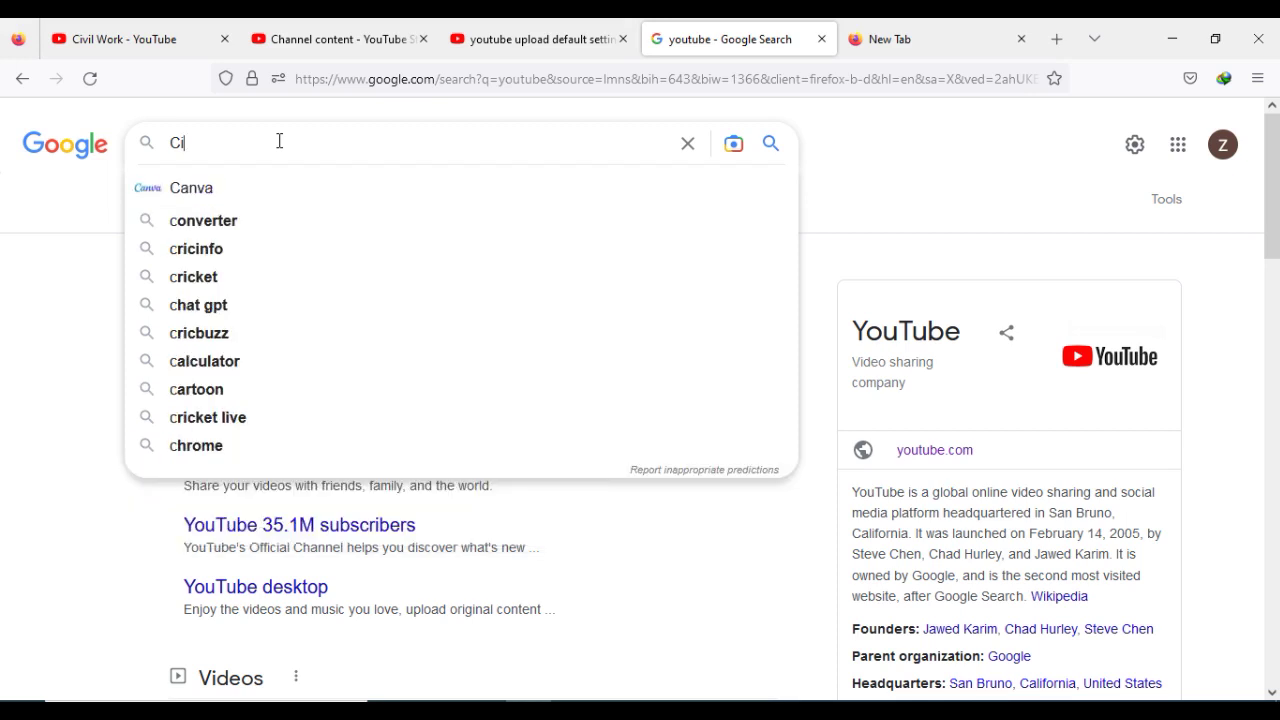
{"action": "type", "text": "v"}
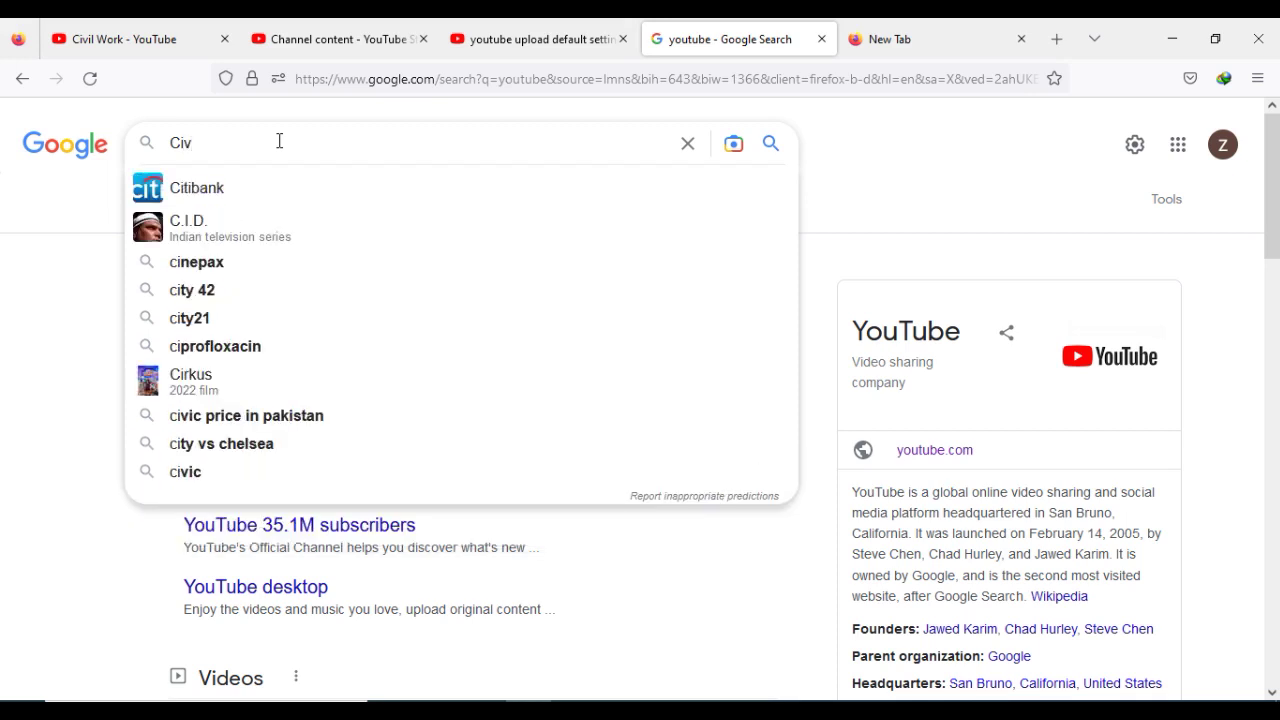
{"action": "type", "text": "il engineering"}
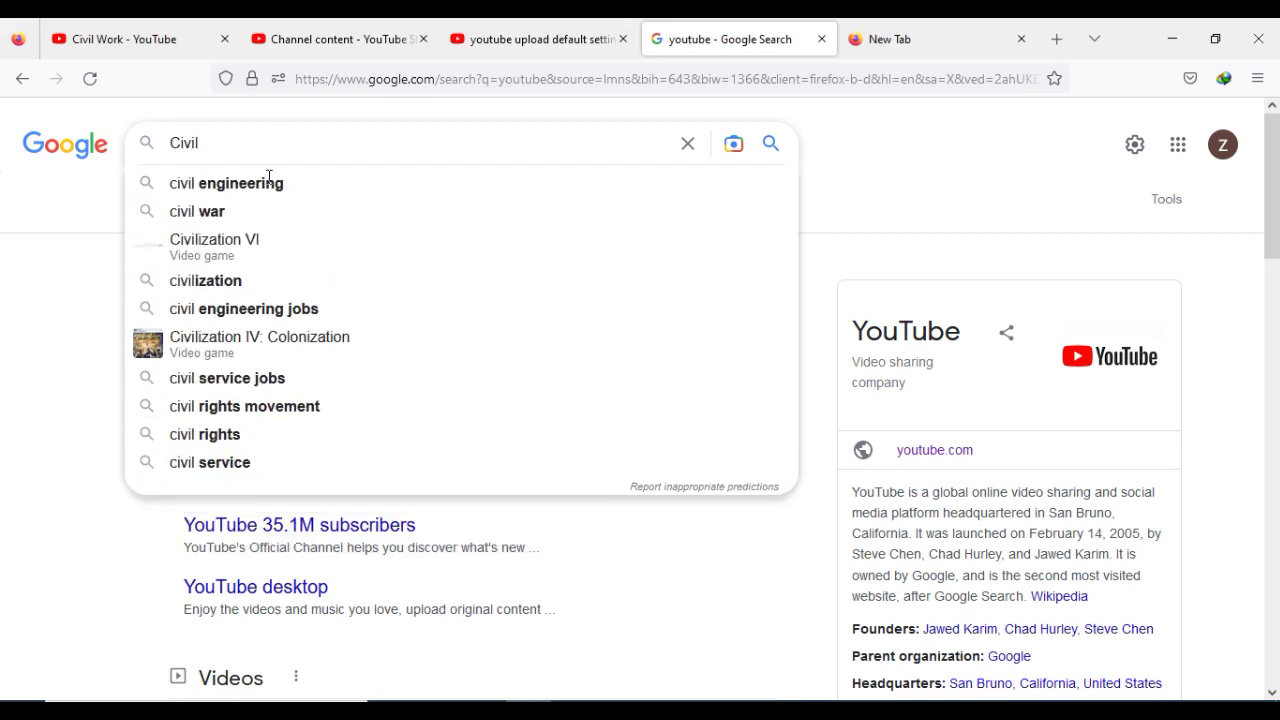
{"action": "left_click", "coordinate": [270, 181]}
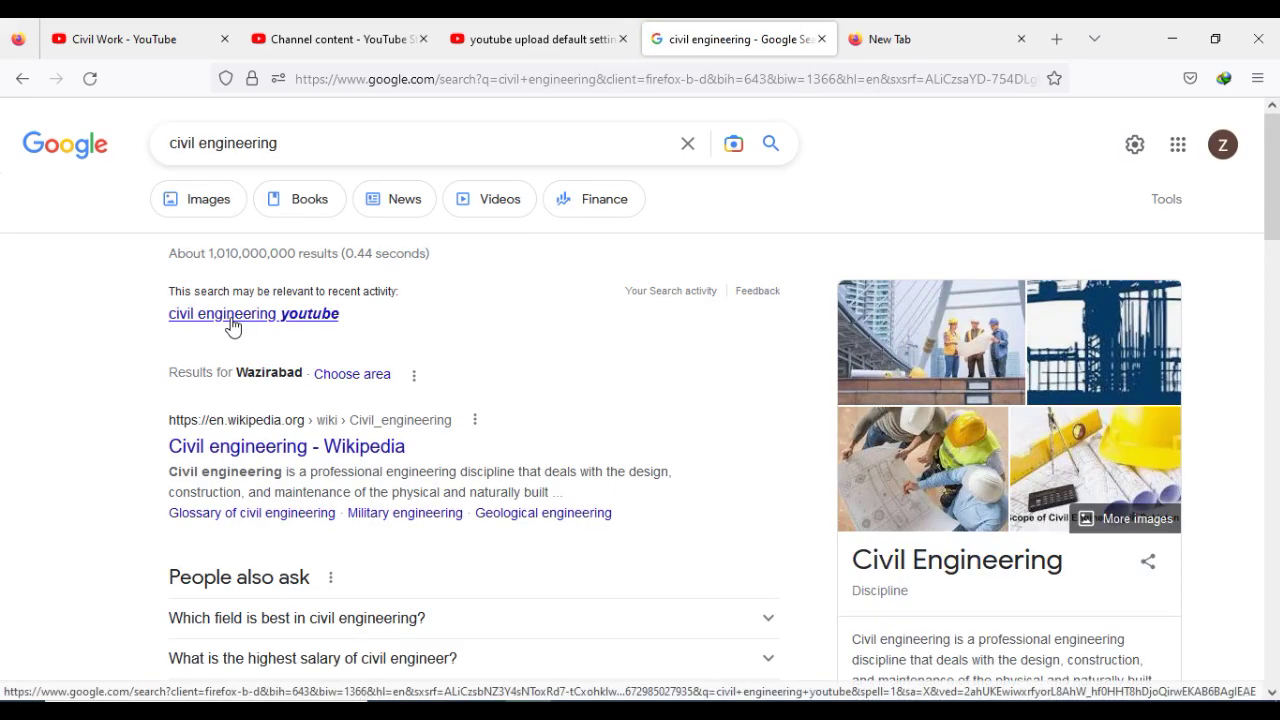
{"action": "left_click", "coordinate": [231, 318]}
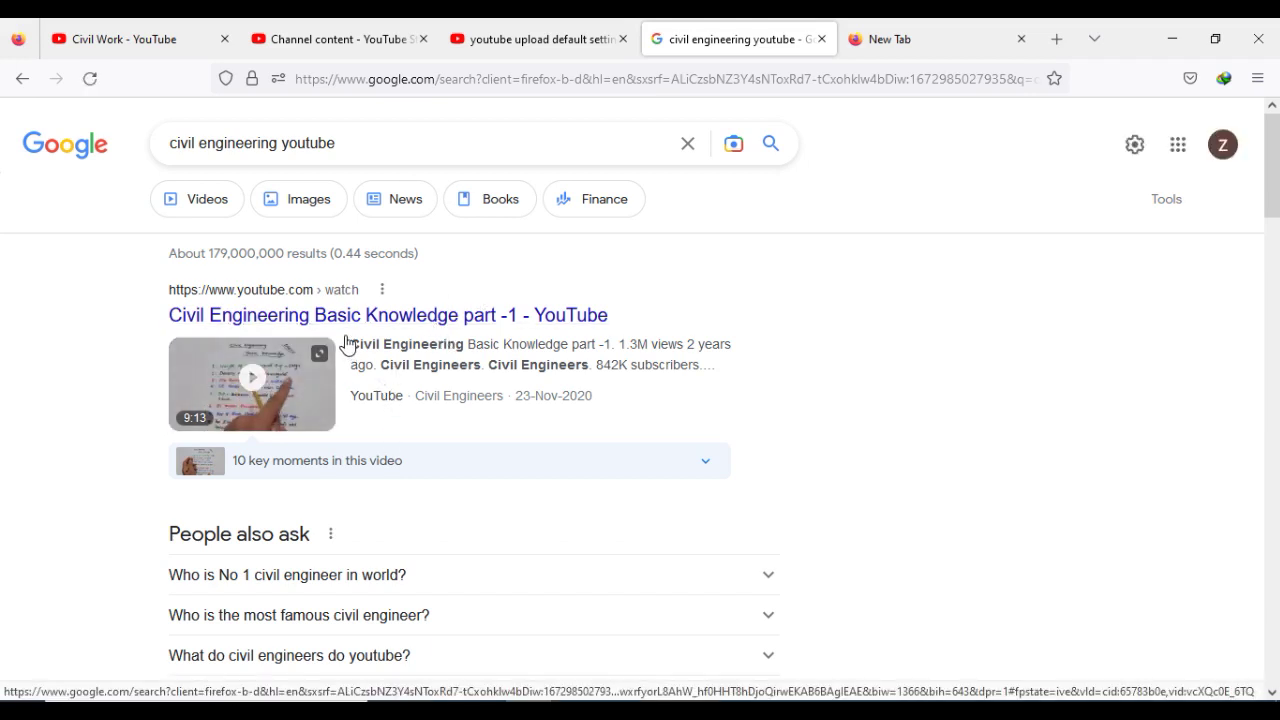
- Copy "Civil Engineering" from the first result's title and paste it into the default video description in YouTube Studio
{"action": "left_click_drag", "start_coordinate": [170, 316], "coordinate": [287, 322]}
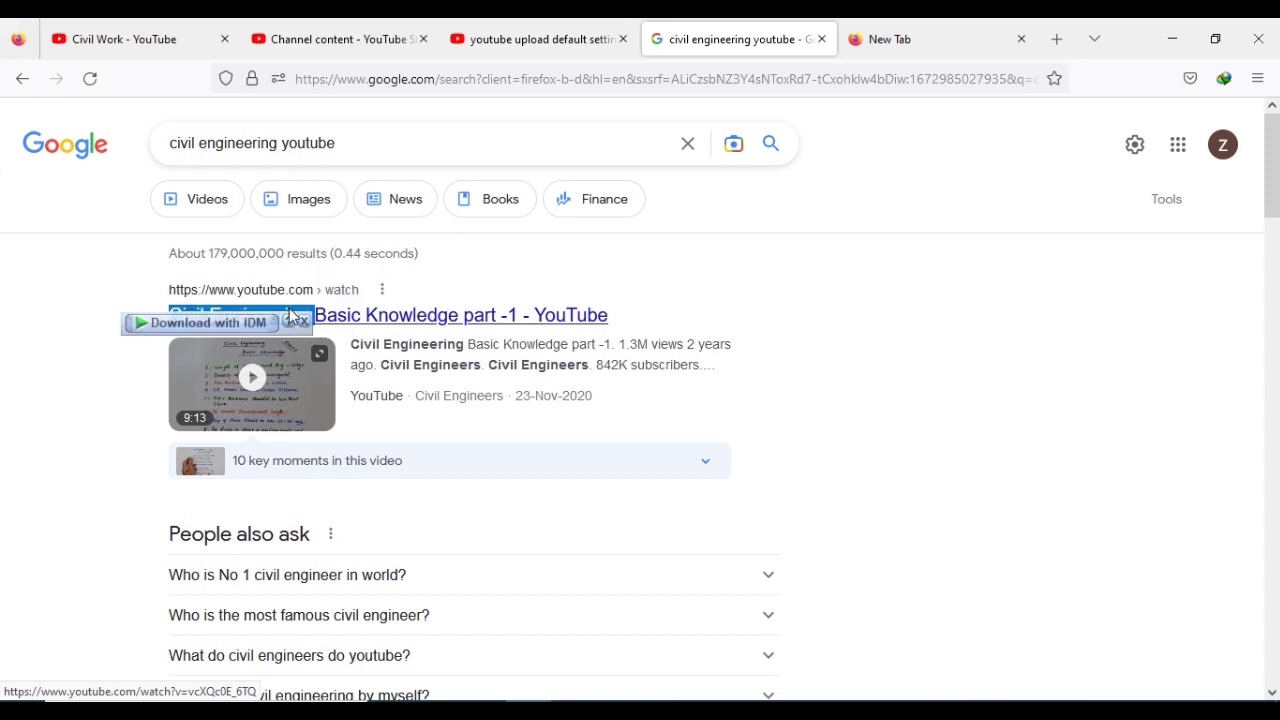
{"action": "right_click", "coordinate": [290, 316]}
{"action": "left_click", "coordinate": [317, 535]}
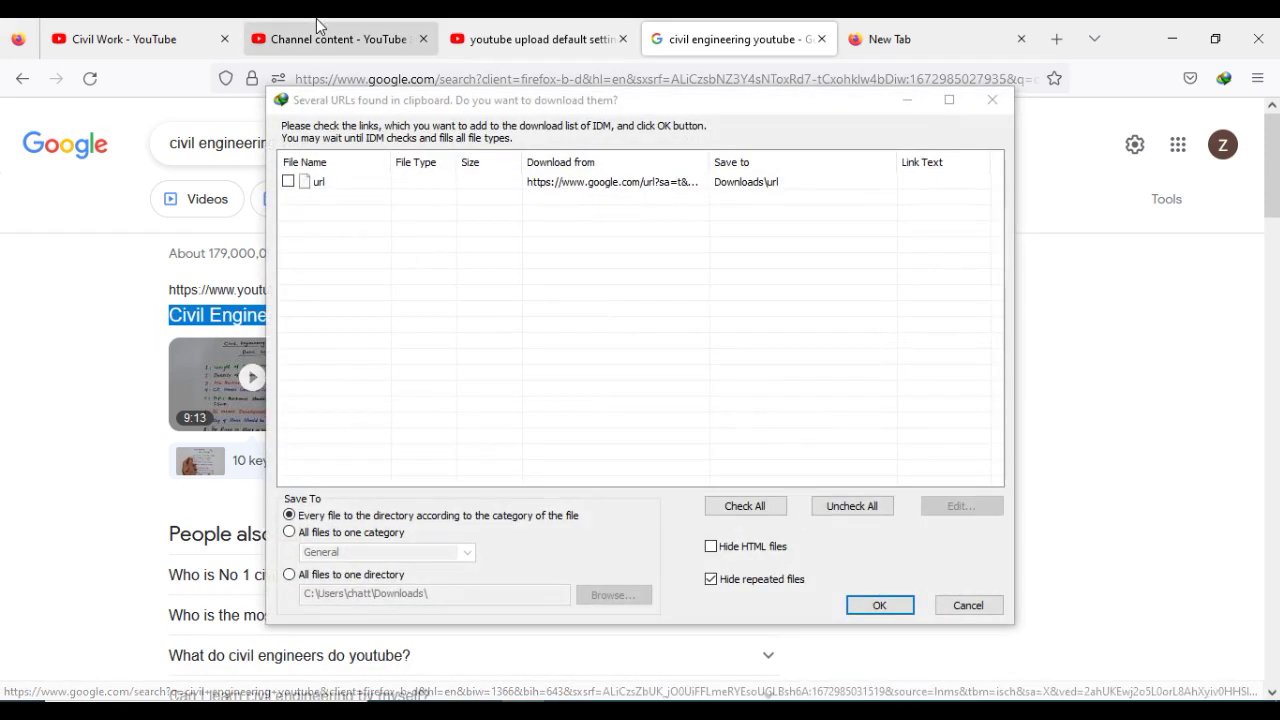
{"action": "left_click", "coordinate": [317, 24]}
{"action": "left_click", "coordinate": [966, 607]}
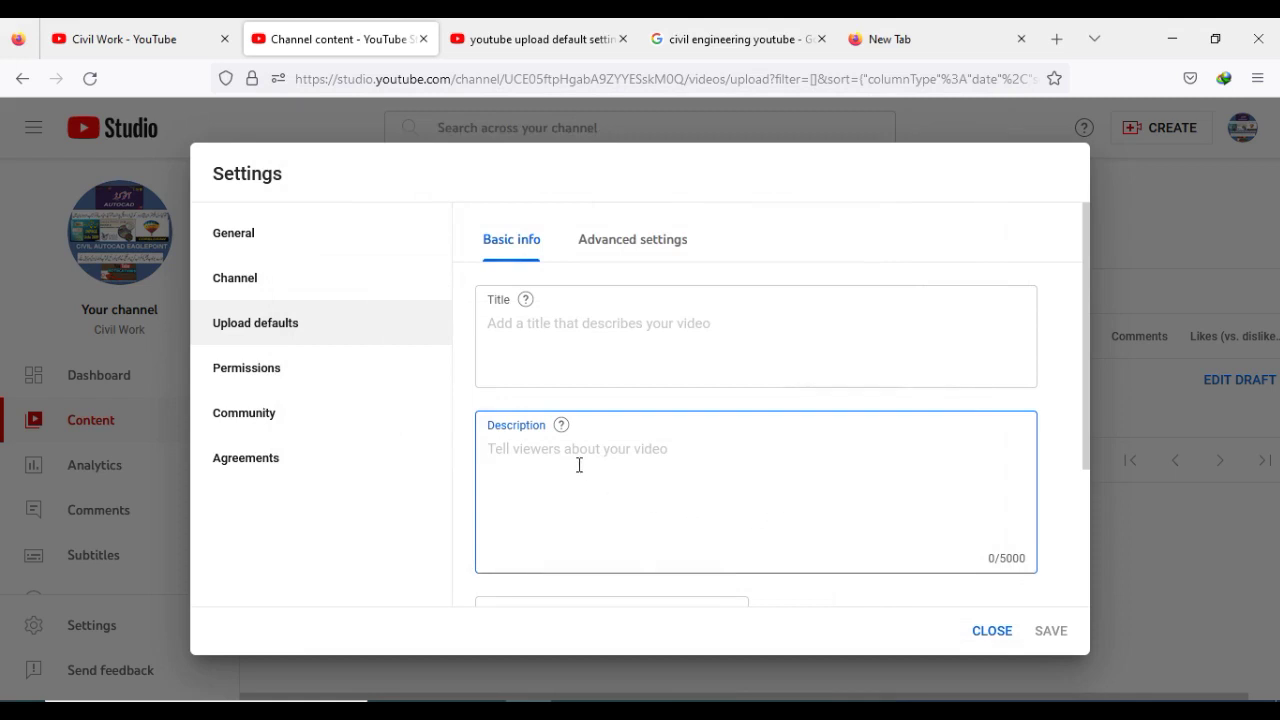
{"action": "right_click", "coordinate": [542, 452]}
{"action": "left_click", "coordinate": [590, 277]}
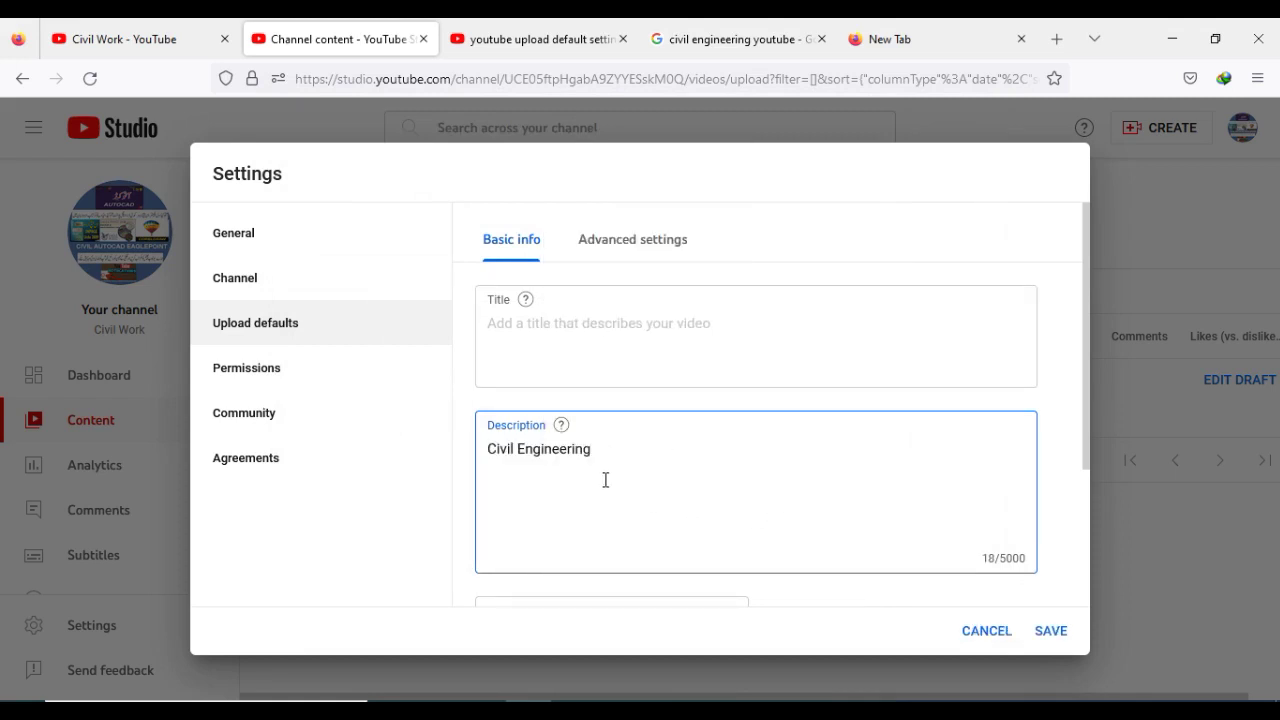
- Copy the Civil Engineers channel's introduction from the Google results and append it to the default video description
{"action": "left_click", "coordinate": [690, 34]}
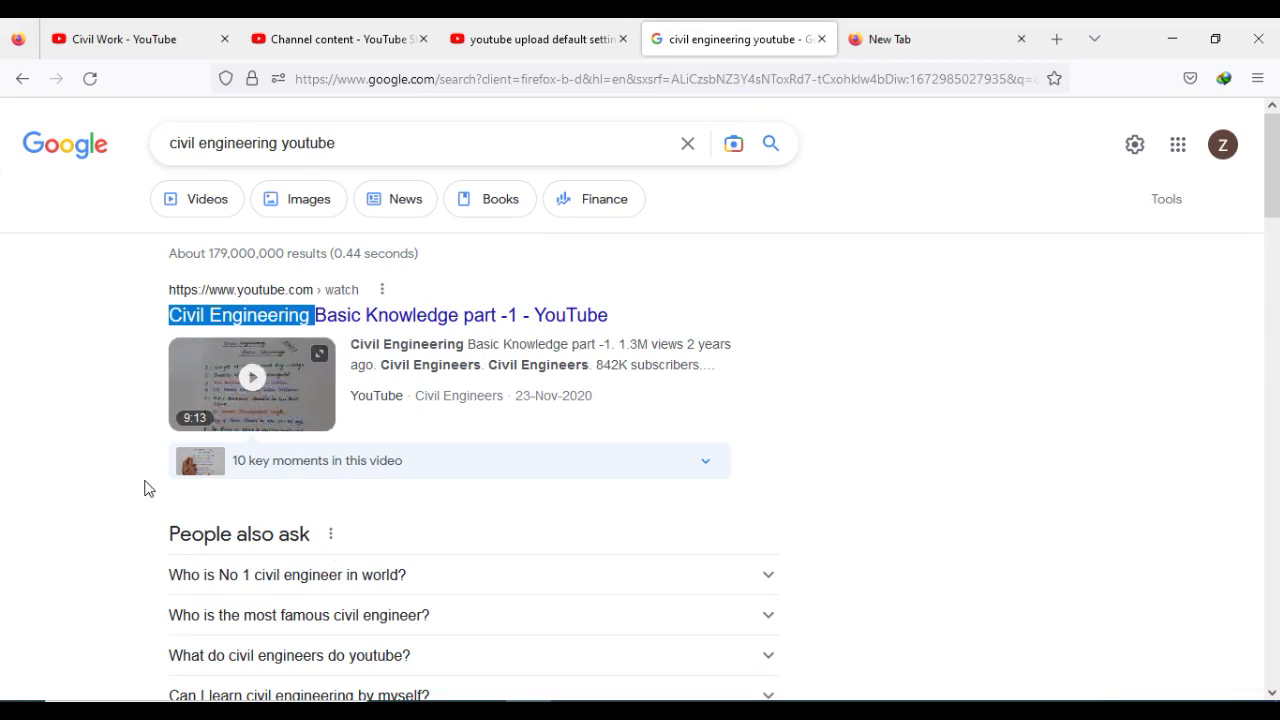
{"action": "scroll", "coordinate": [160, 475], "scroll_direction": "down", "scroll_amount": 3}
{"action": "scroll", "coordinate": [175, 475], "scroll_direction": "down", "scroll_amount": 1}
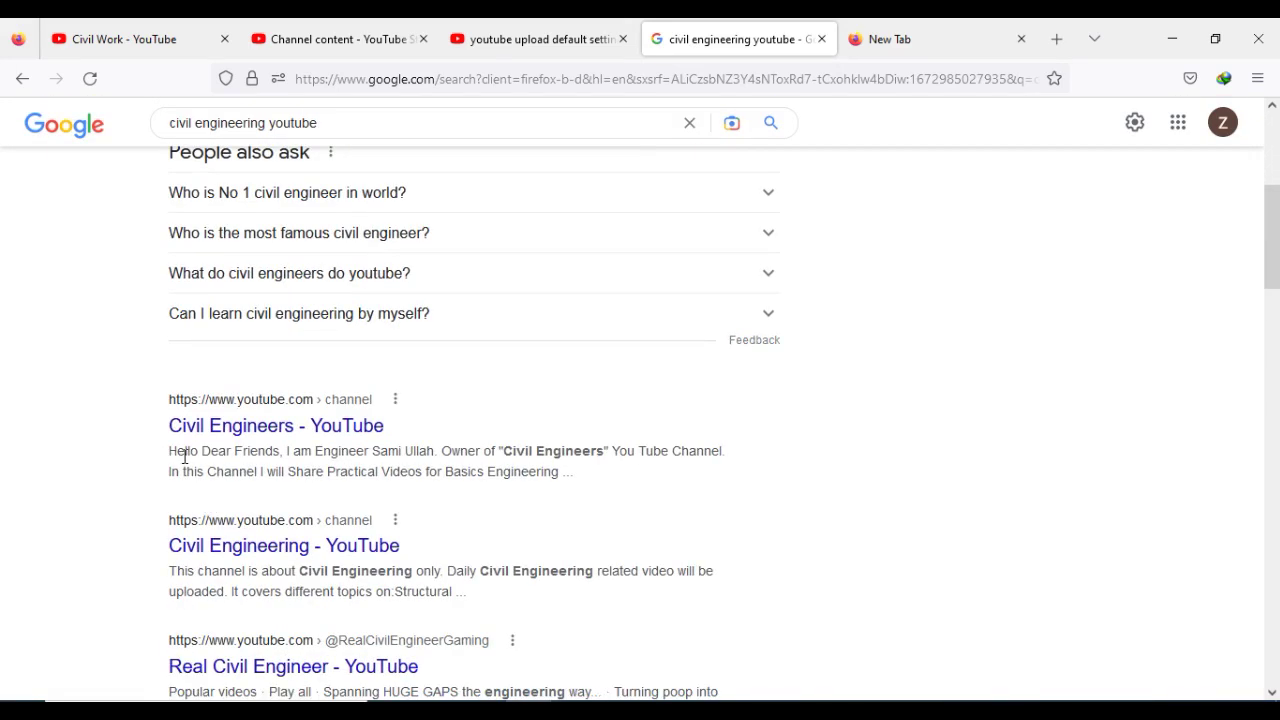
{"action": "left_click_drag", "start_coordinate": [169, 451], "coordinate": [580, 491]}
{"action": "right_click", "coordinate": [477, 451]}
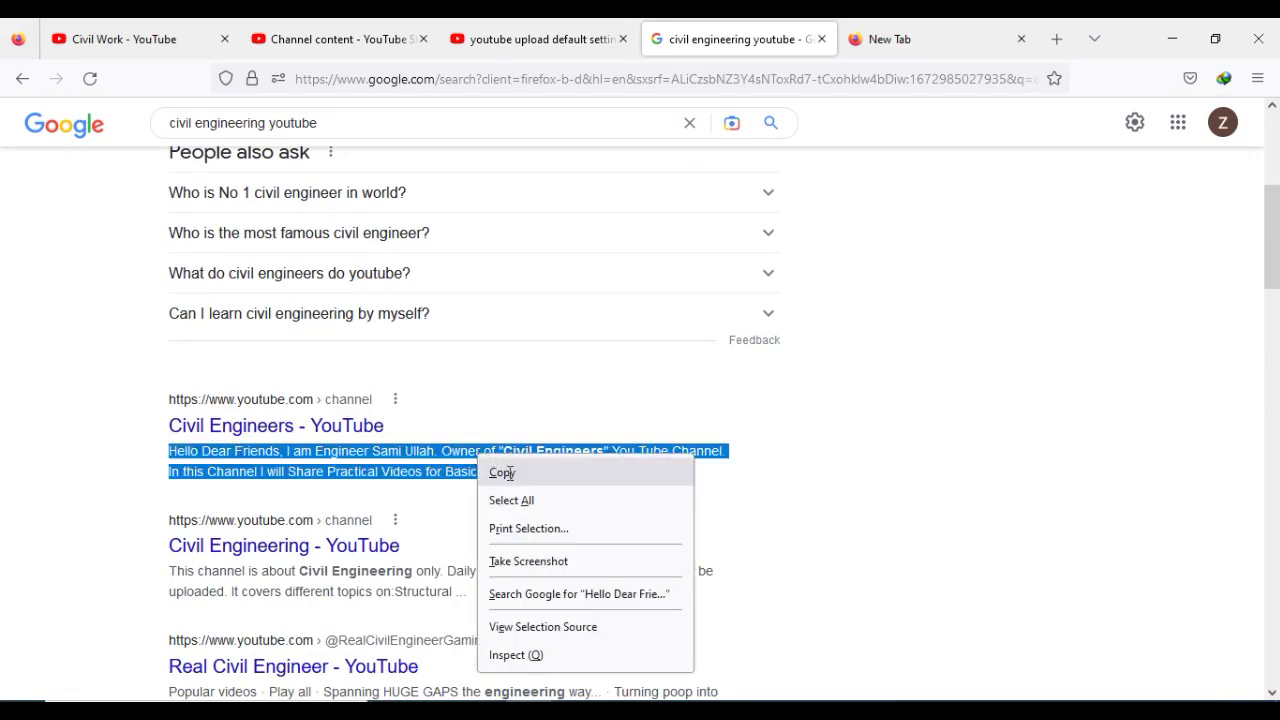
{"action": "left_click", "coordinate": [508, 472]}
{"action": "left_click", "coordinate": [282, 24]}
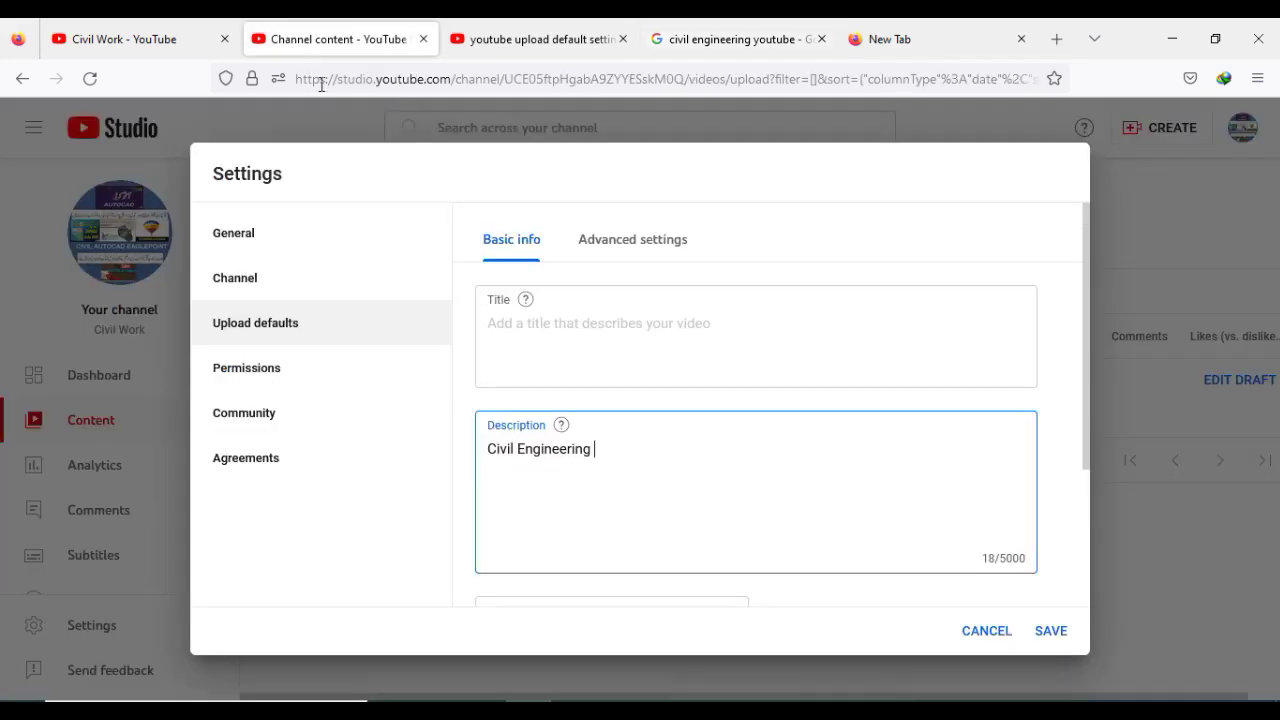
{"action": "right_click", "coordinate": [613, 450]}
{"action": "left_click", "coordinate": [675, 284]}
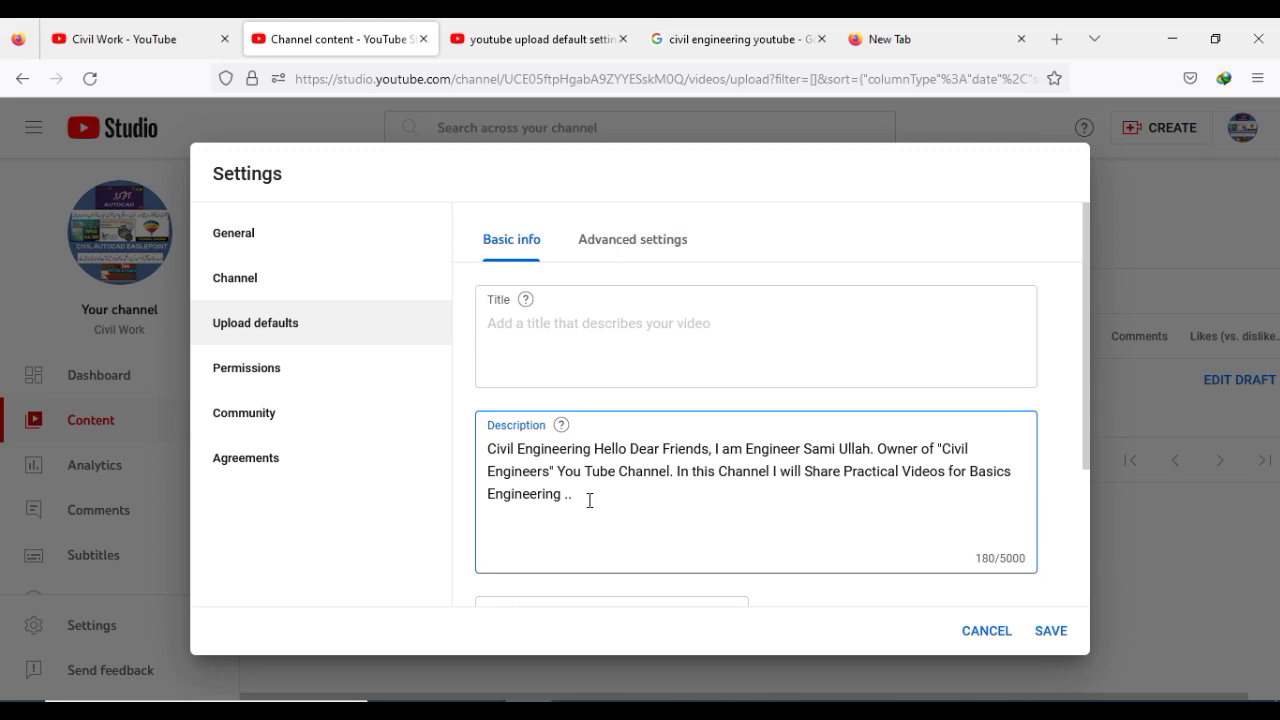
- Copy the Civil Engineering channel's snippet starting "This channel is about Civil Engineering only" and append it to the default description
{"action": "left_click", "coordinate": [735, 39]}
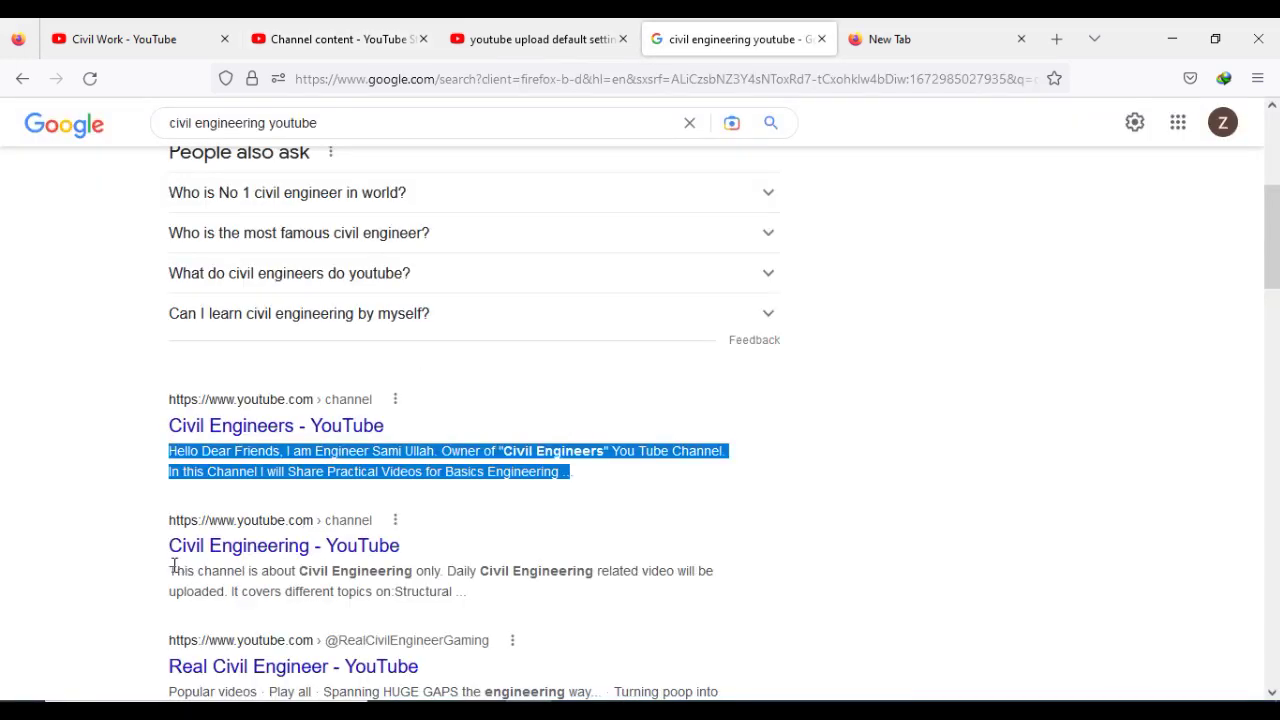
{"action": "left_click_drag", "start_coordinate": [169, 570], "coordinate": [462, 597]}
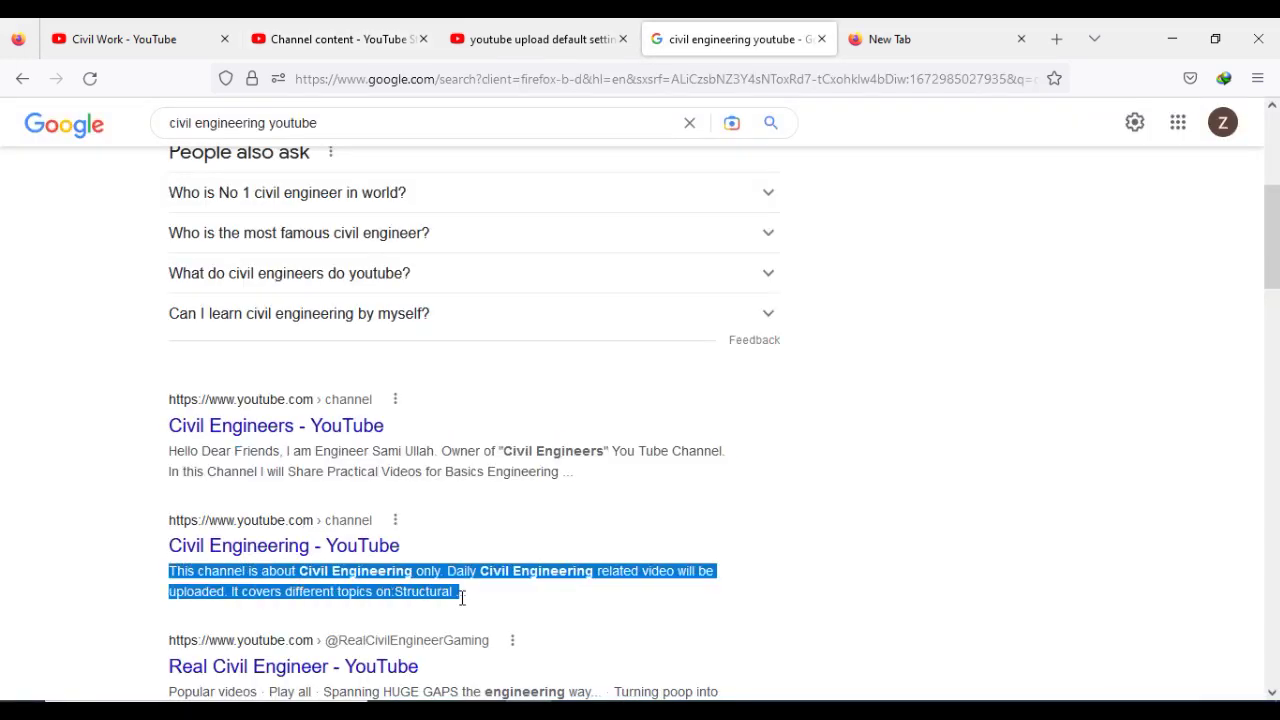
{"action": "right_click", "coordinate": [436, 576]}
{"action": "left_click", "coordinate": [449, 369]}
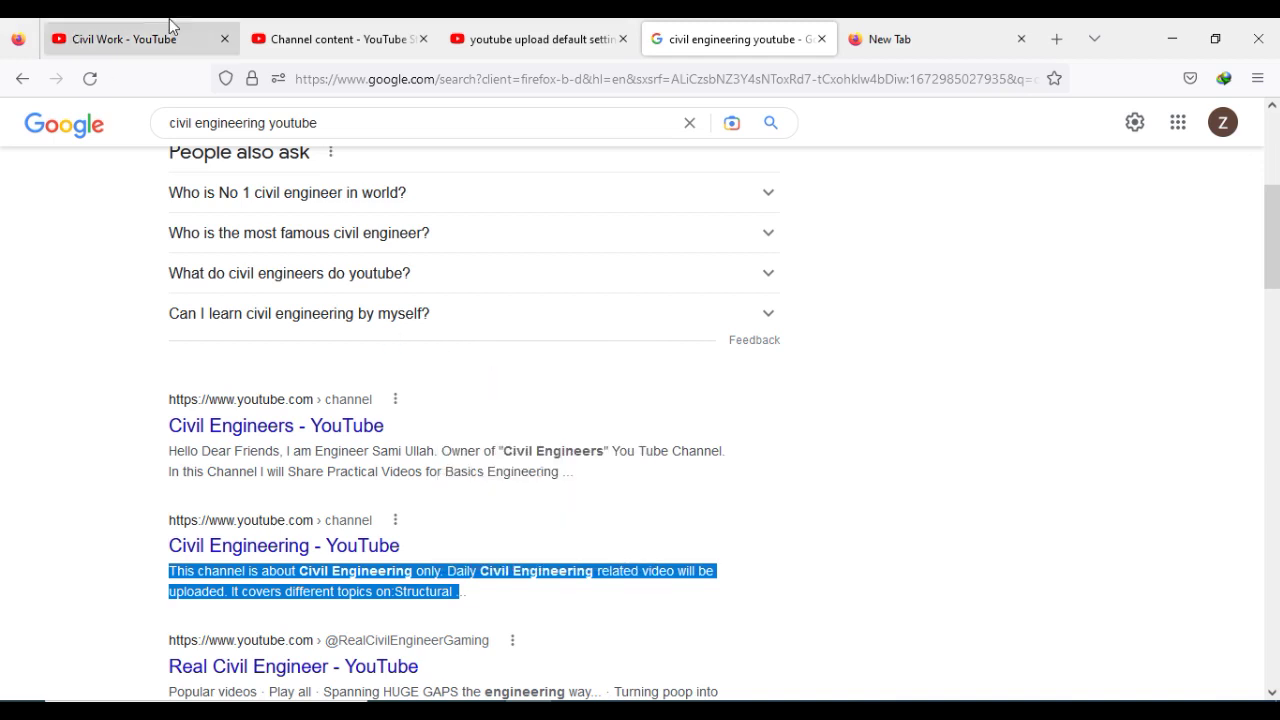
{"action": "left_click", "coordinate": [265, 37]}
{"action": "right_click", "coordinate": [599, 496]}
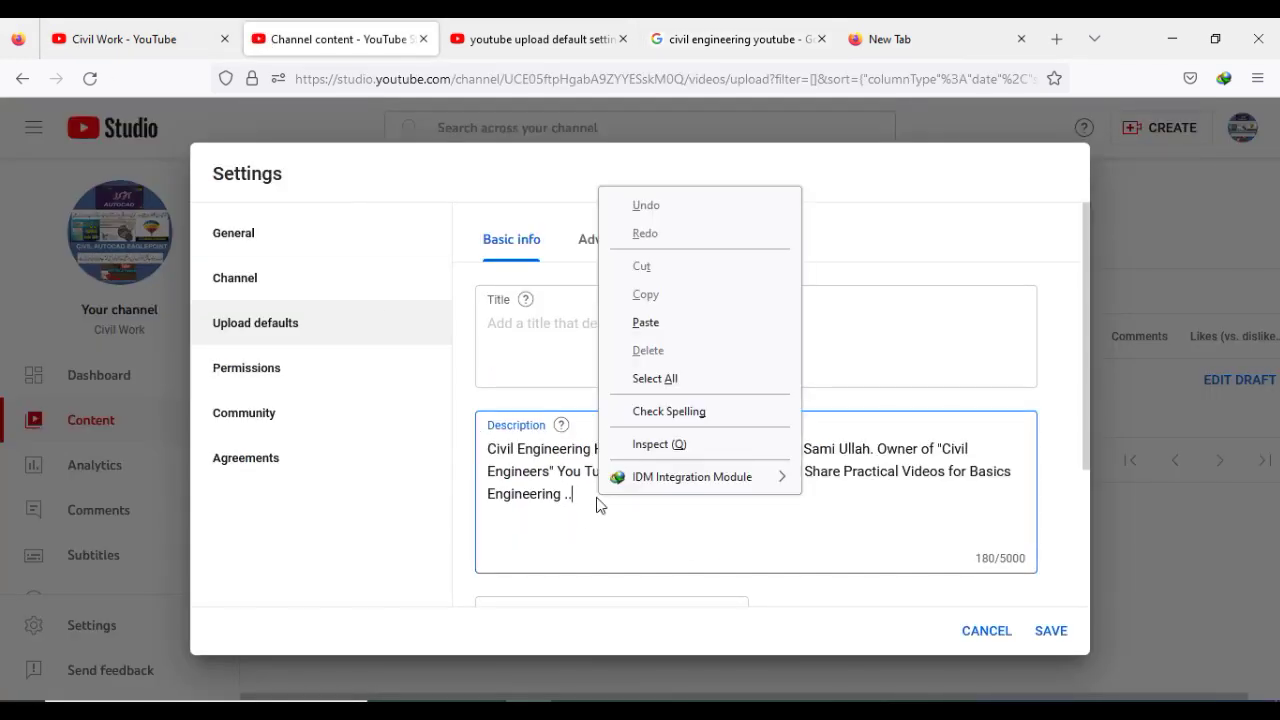
{"action": "left_click", "coordinate": [646, 322]}
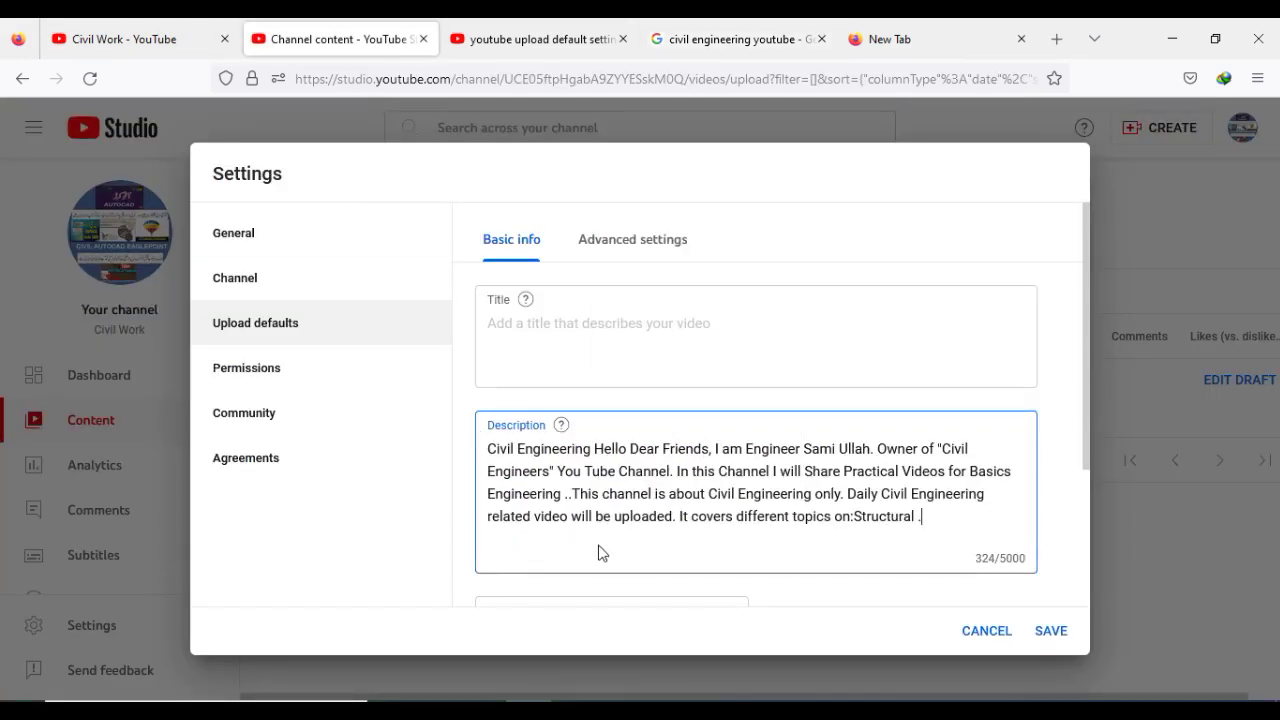
- Paste the copied Civil Engineering channel snippet two more times at the end of the default description
{"action": "right_click", "coordinate": [926, 520]}
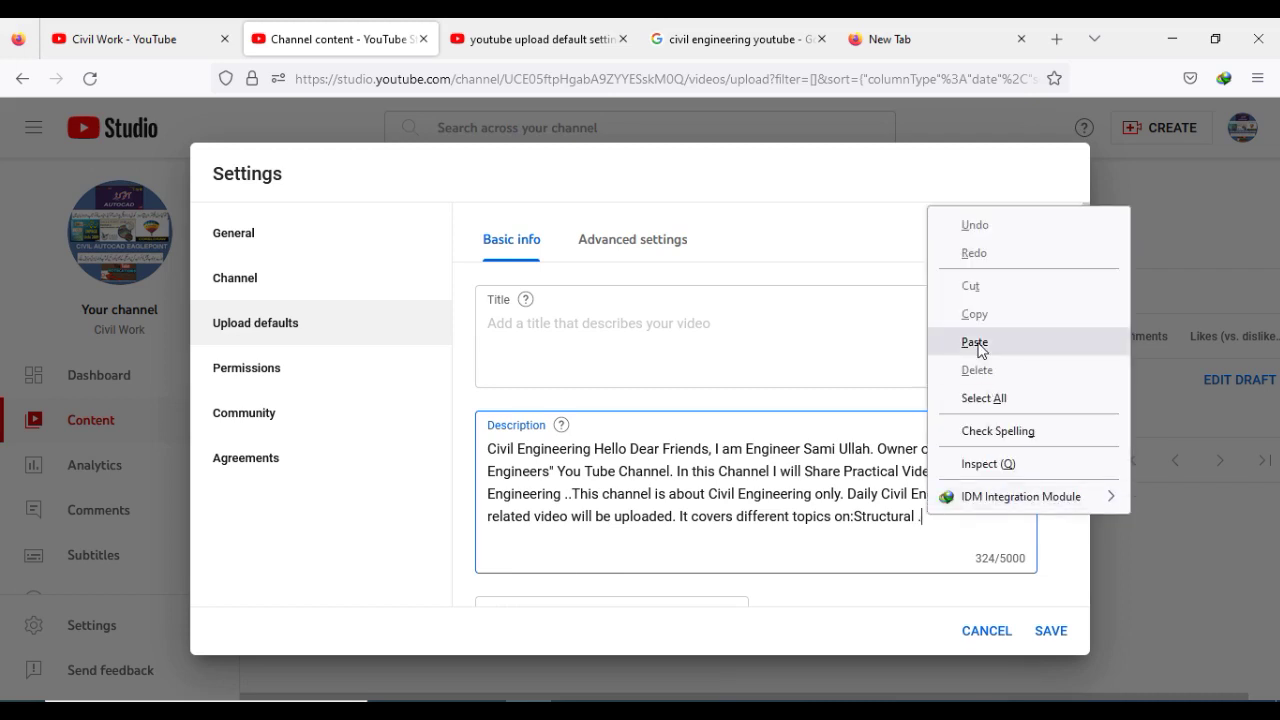
{"action": "left_click", "coordinate": [974, 340]}
{"action": "scroll", "coordinate": [866, 534], "scroll_direction": "down", "scroll_amount": 2}
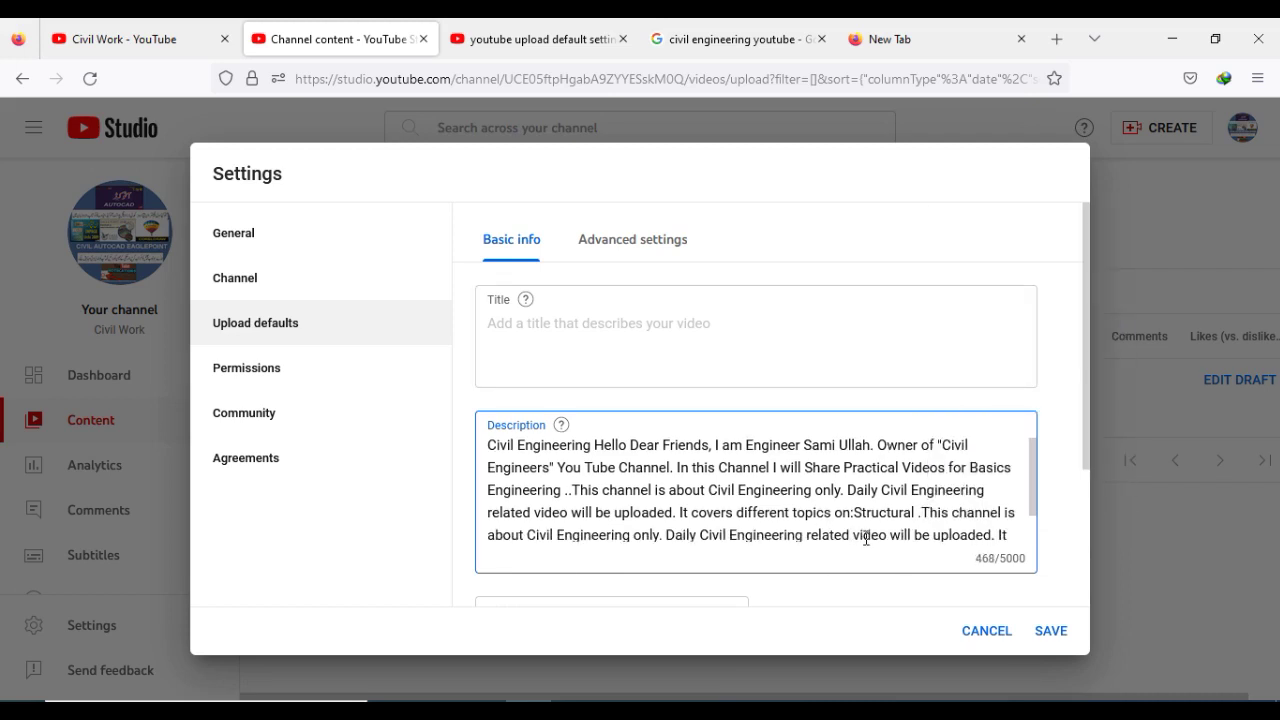
{"action": "right_click", "coordinate": [762, 539]}
{"action": "left_click", "coordinate": [809, 355]}
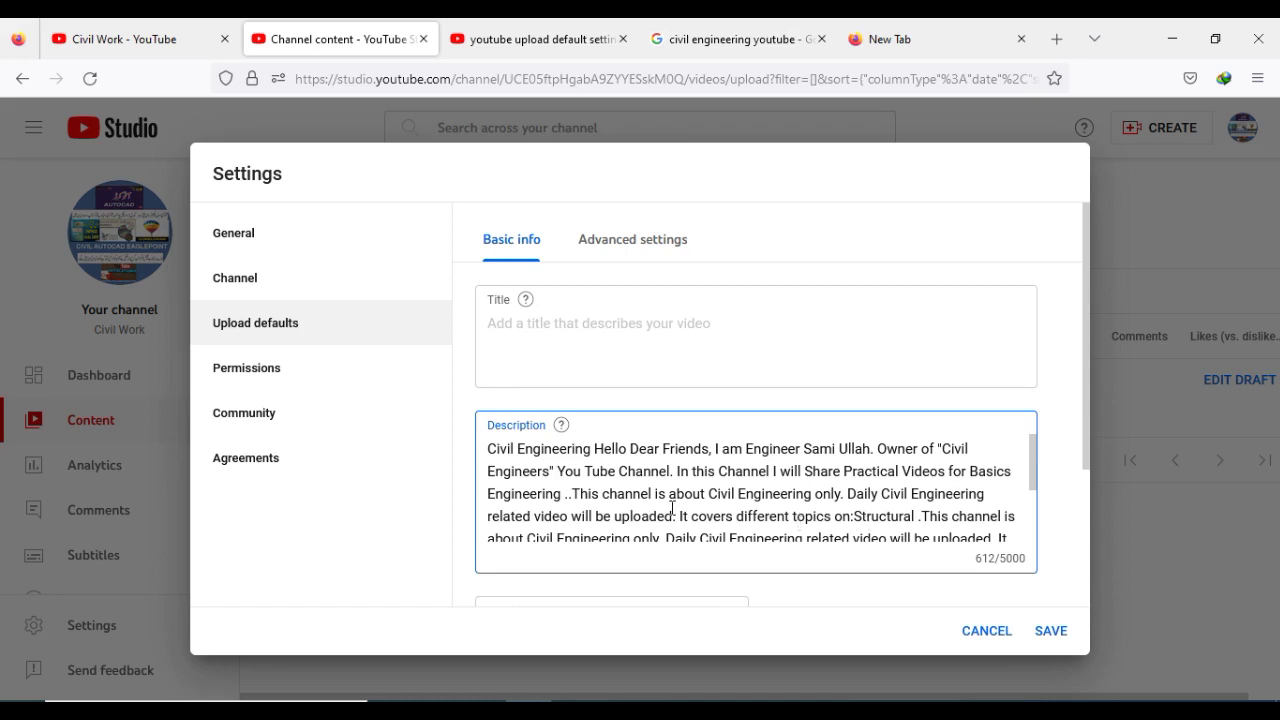
- Review the advanced upload defaults and set the default video visibility to Public in the basic info
{"action": "left_click", "coordinate": [601, 255]}
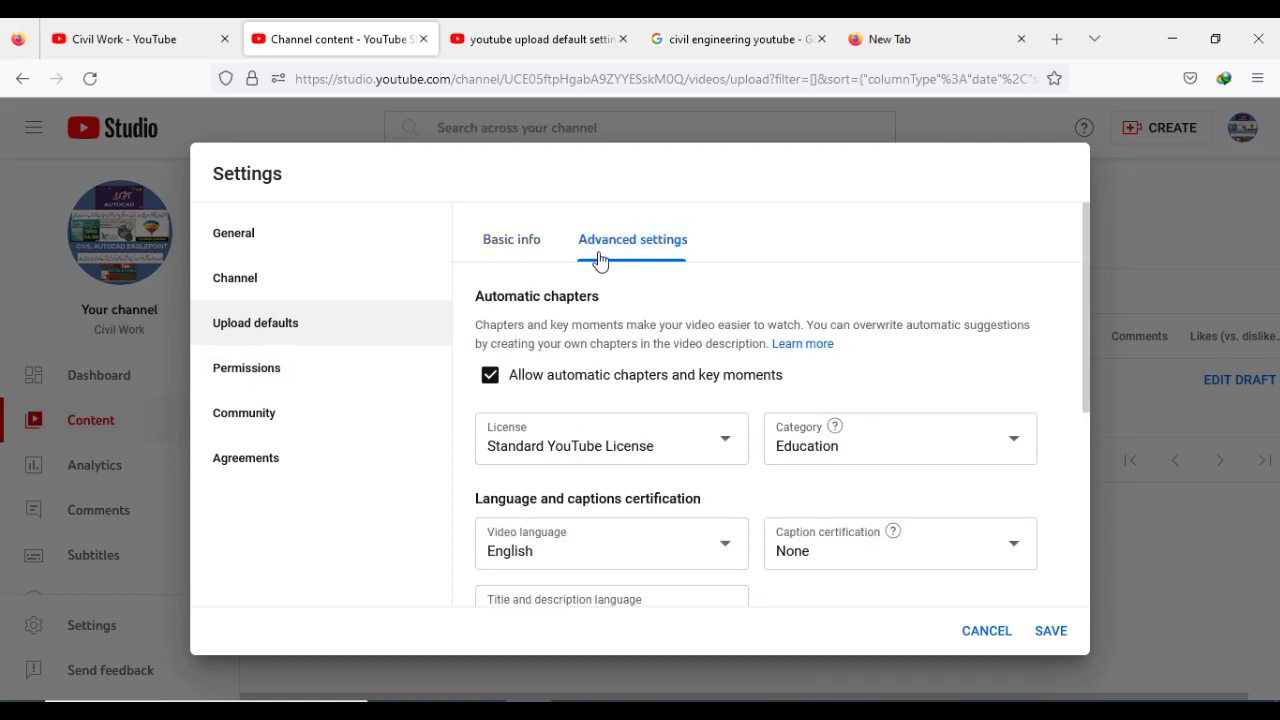
{"action": "scroll", "coordinate": [660, 514], "scroll_direction": "down", "scroll_amount": 5}
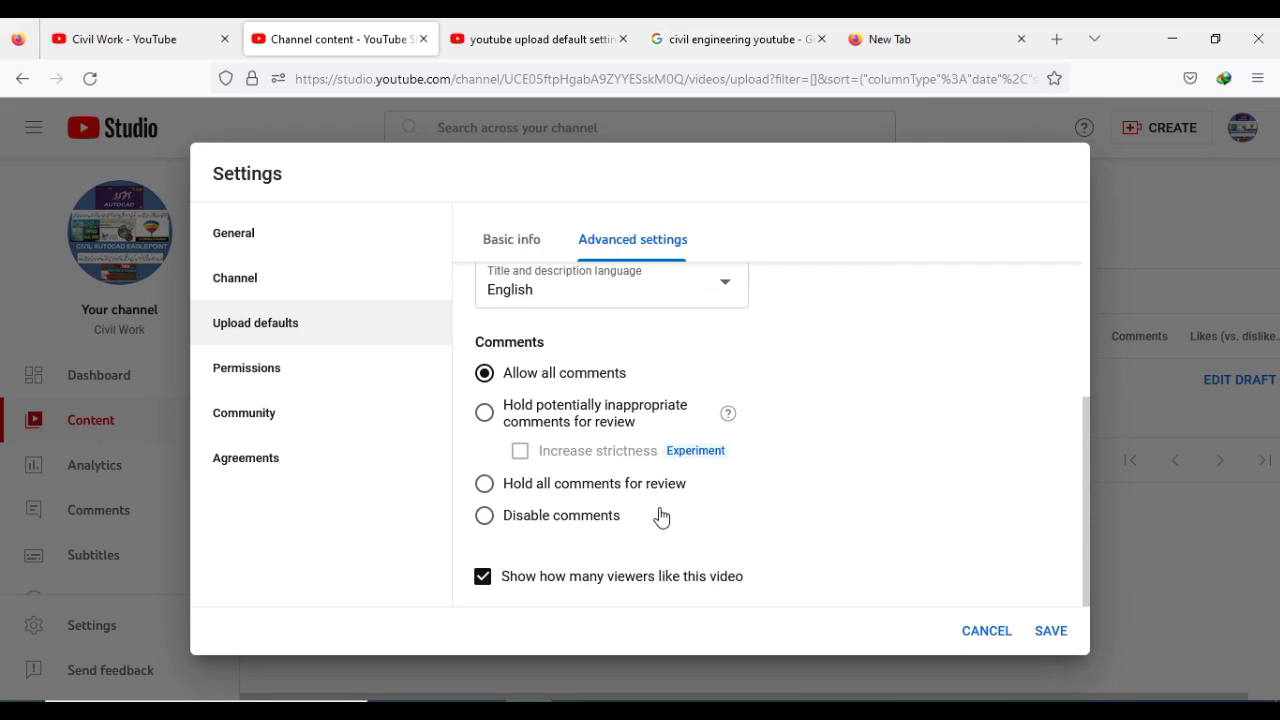
{"action": "scroll", "coordinate": [660, 515], "scroll_direction": "up", "scroll_amount": 5}
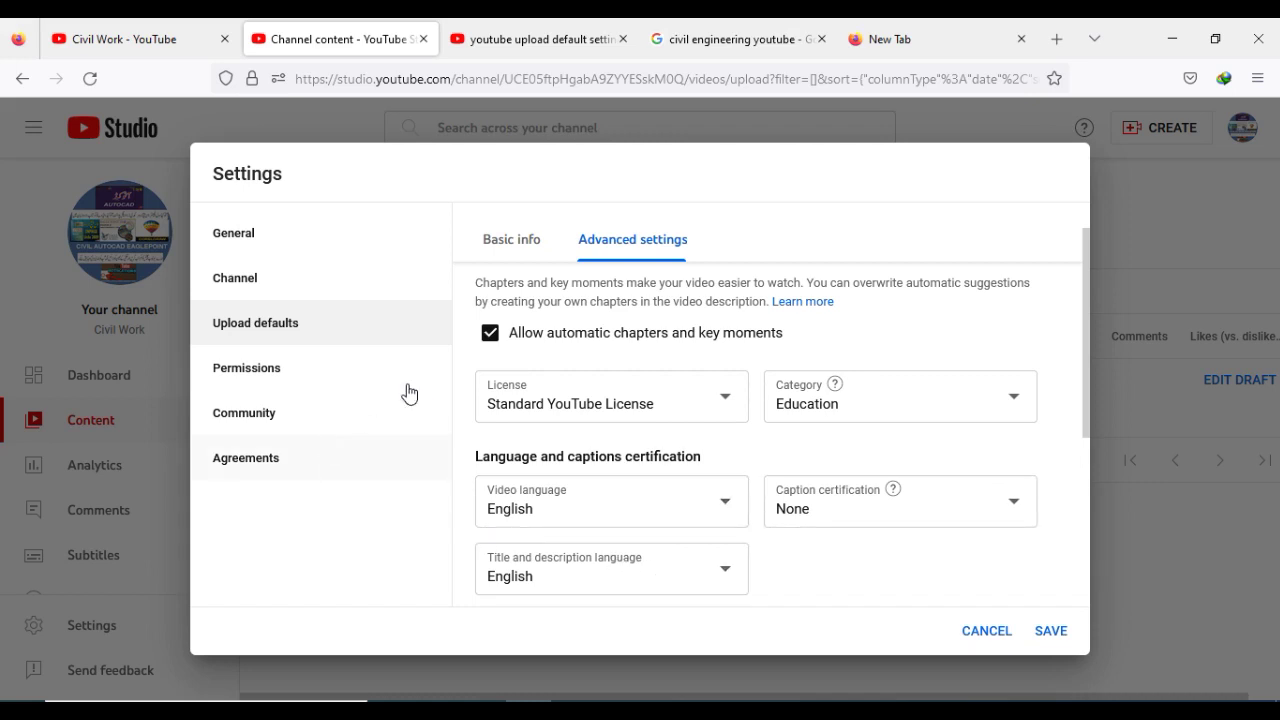
{"action": "left_click", "coordinate": [503, 250]}
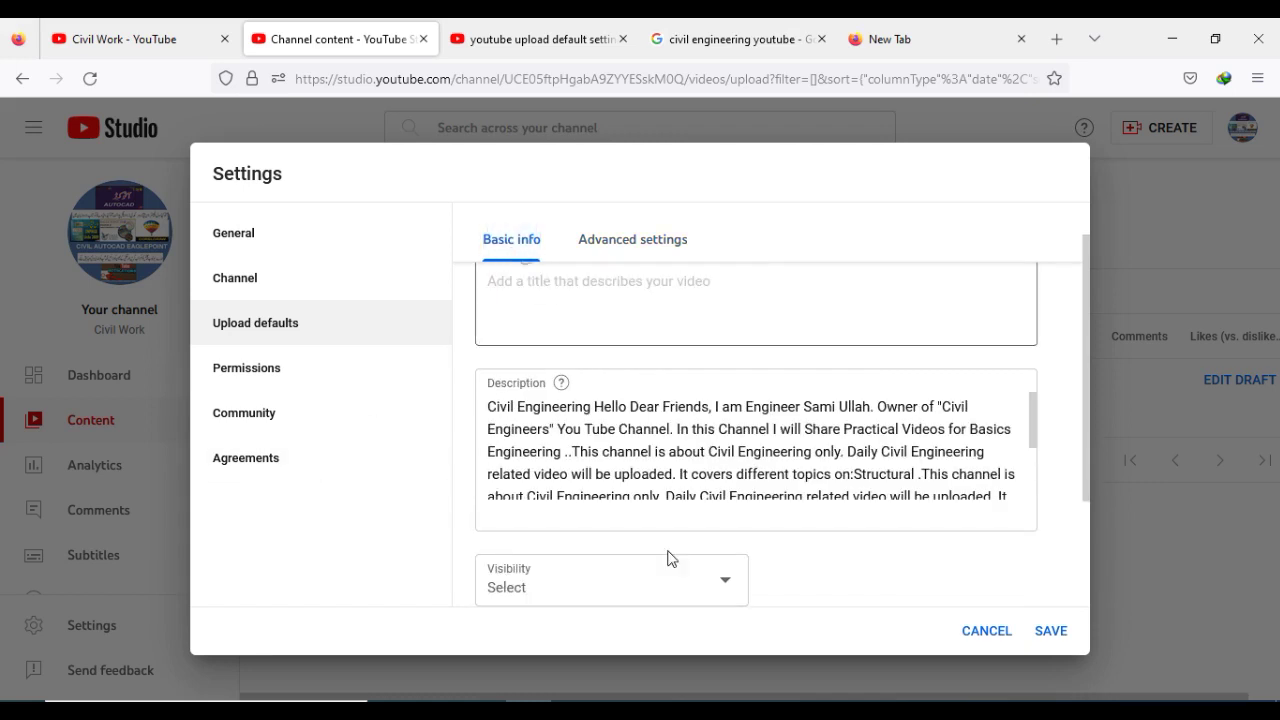
{"action": "scroll", "coordinate": [600, 530], "scroll_direction": "down", "scroll_amount": 2}
{"action": "left_click", "coordinate": [560, 458]}
{"action": "left_click", "coordinate": [526, 440]}
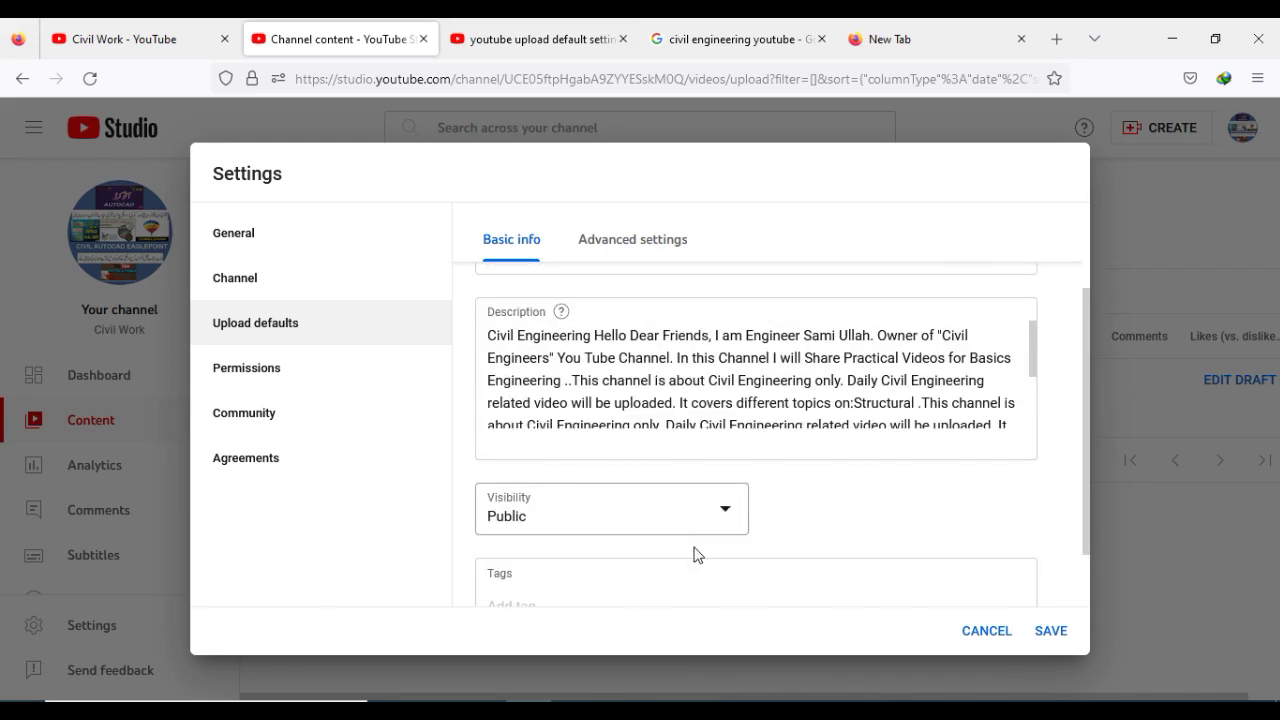
- Add the default tag "#civil #" in the basic info and save the upload defaults
{"action": "scroll", "coordinate": [711, 572], "scroll_direction": "down", "scroll_amount": 1}
{"action": "left_click", "coordinate": [560, 539]}
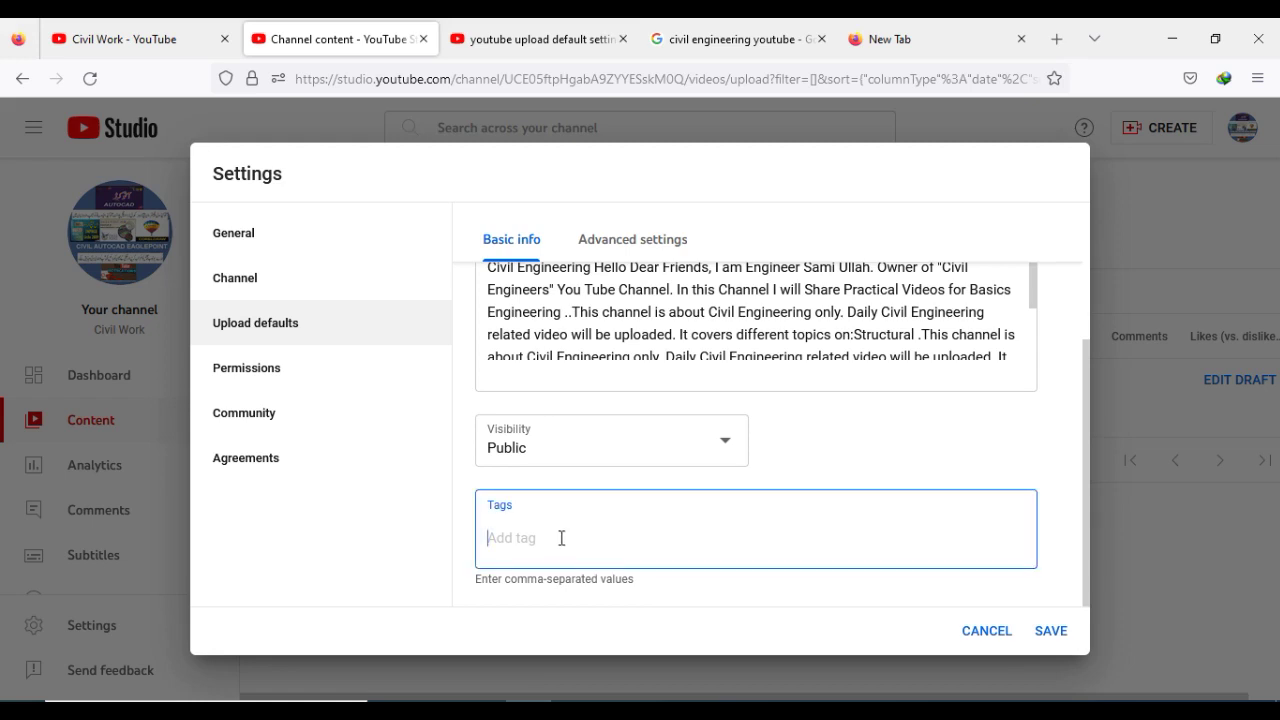
{"action": "type", "text": "#c"}
{"action": "type", "text": "ivil #eng"}
{"action": "key", "text": "BackSpace"}
{"action": "key", "text": "BackSpace"}
{"action": "key", "text": "BackSpace"}
{"action": "left_click", "coordinate": [712, 314]}
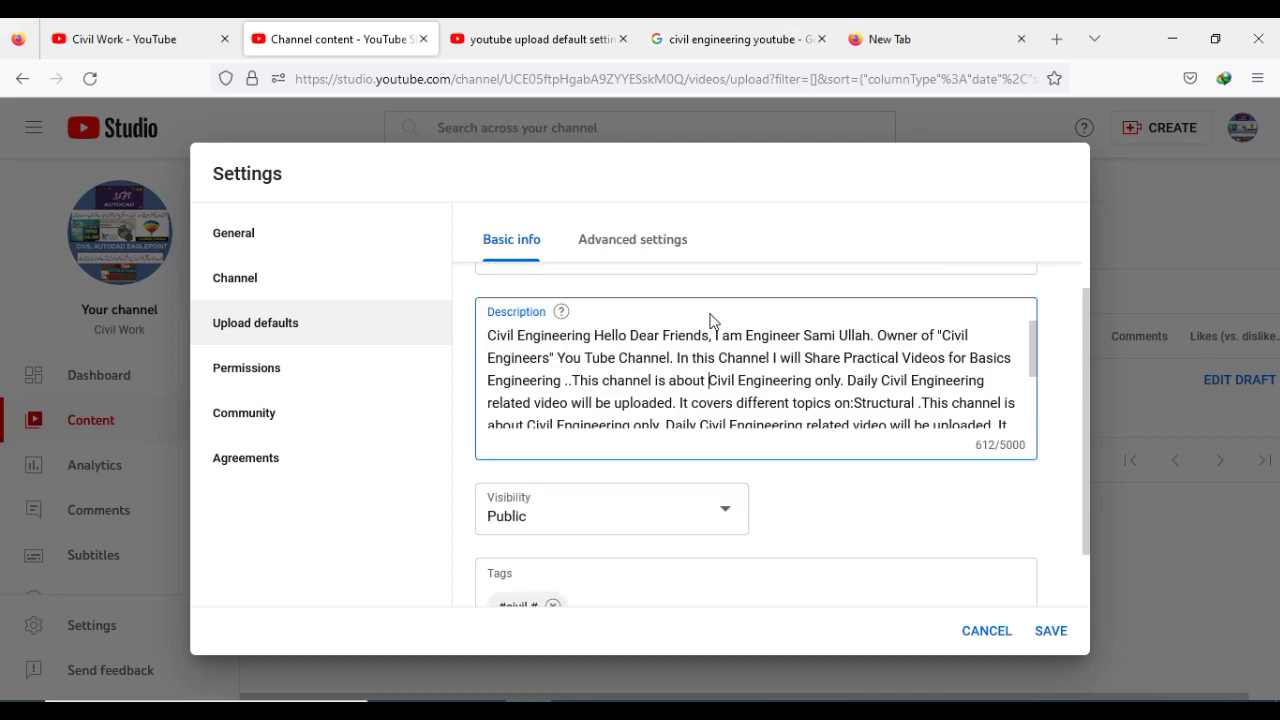
{"action": "scroll", "coordinate": [622, 522], "scroll_direction": "down", "scroll_amount": 1}
{"action": "double_click", "coordinate": [618, 334]}
{"action": "left_click", "coordinate": [603, 541]}
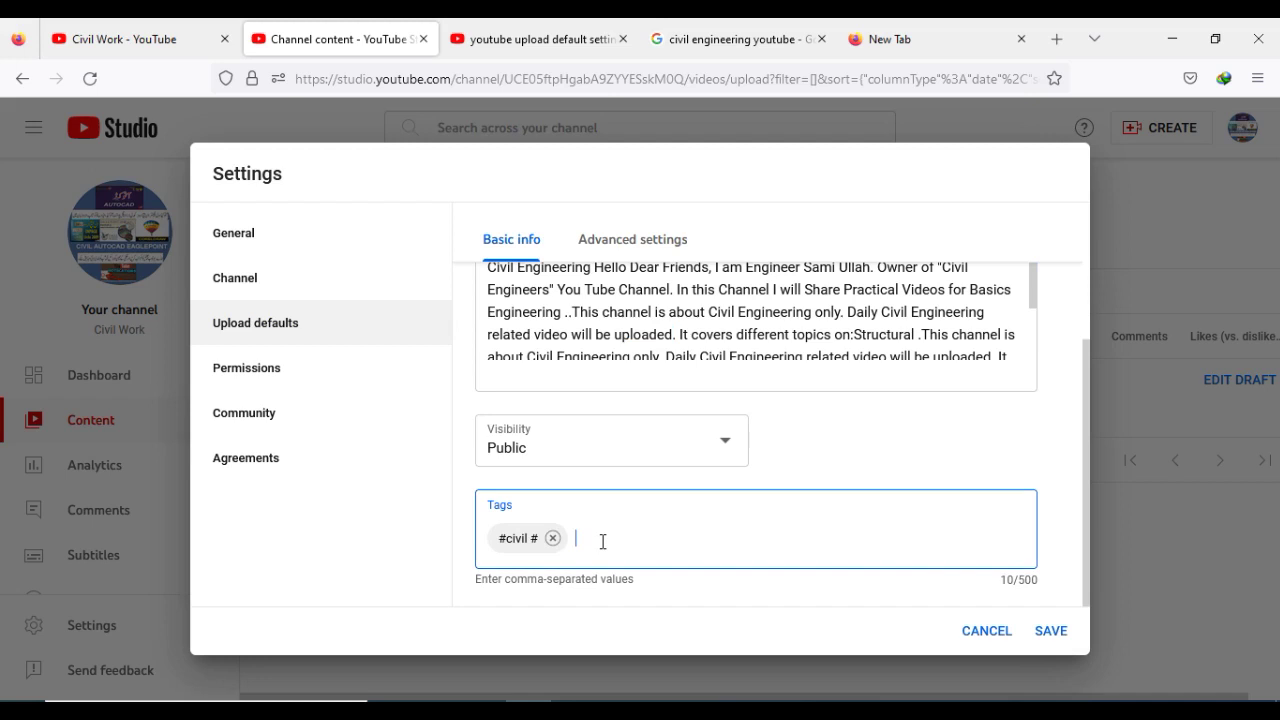
{"action": "left_click", "coordinate": [1053, 631]}
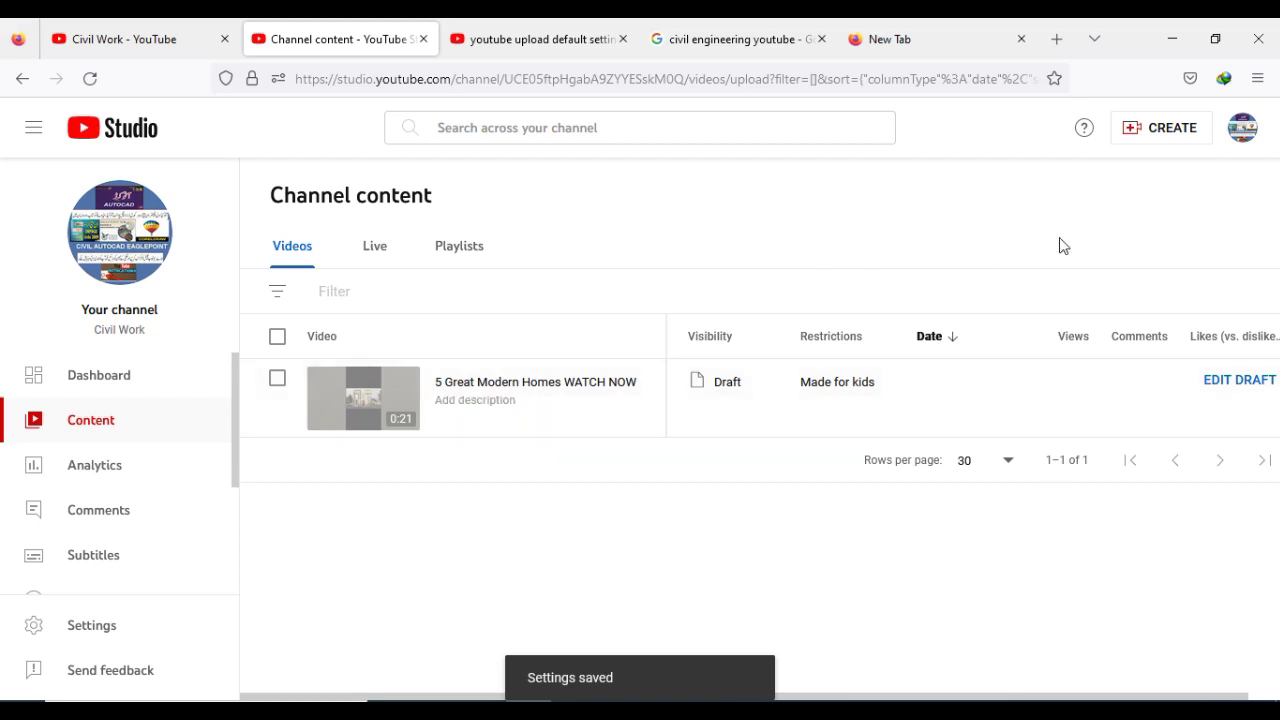
- Check the details of the draft "5 Great Modern Homes WATCH NOW" and permanently delete that draft
{"action": "left_click", "coordinate": [1213, 398]}
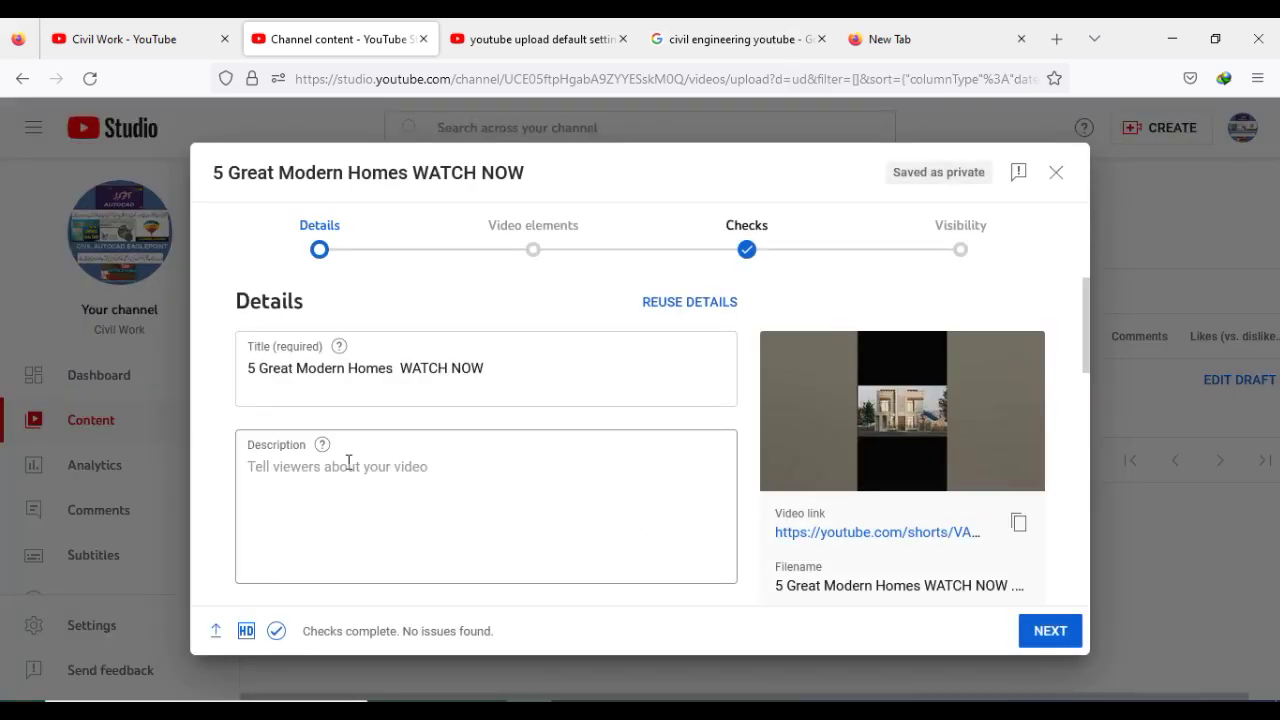
{"action": "left_click", "coordinate": [1055, 173]}
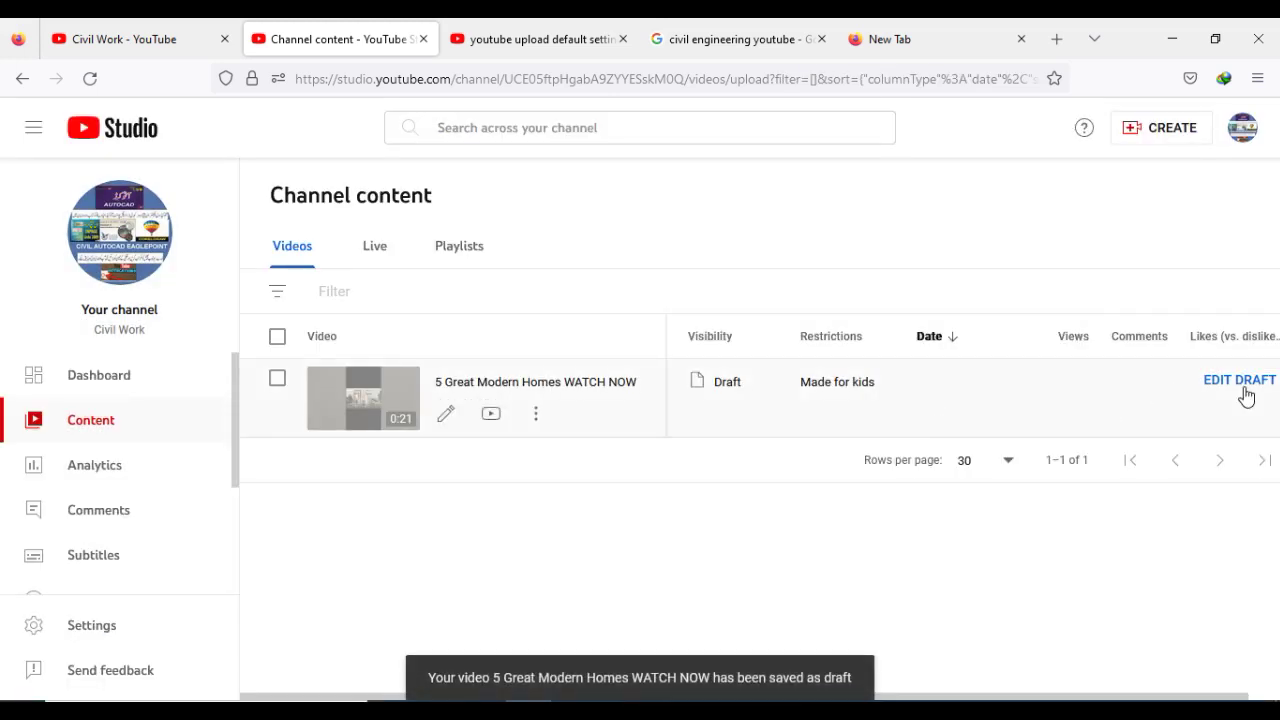
{"action": "left_click", "coordinate": [537, 414]}
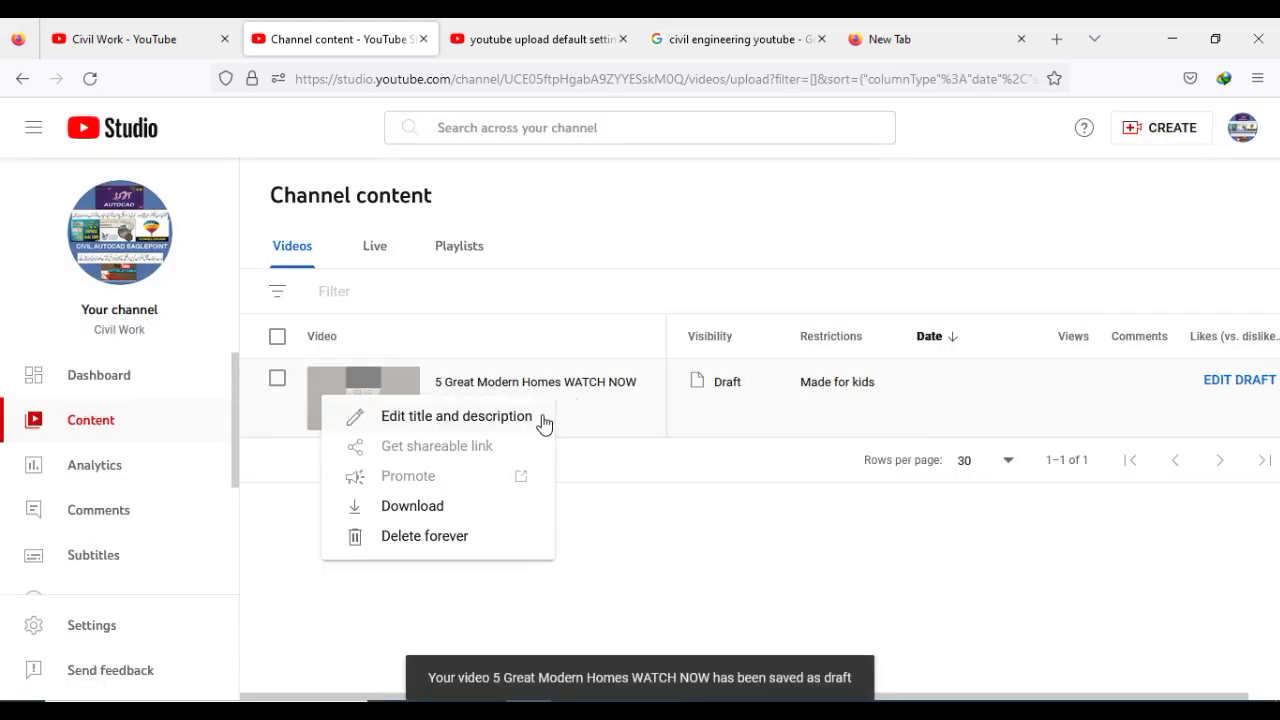
{"action": "left_click", "coordinate": [440, 536]}
{"action": "left_click", "coordinate": [407, 446]}
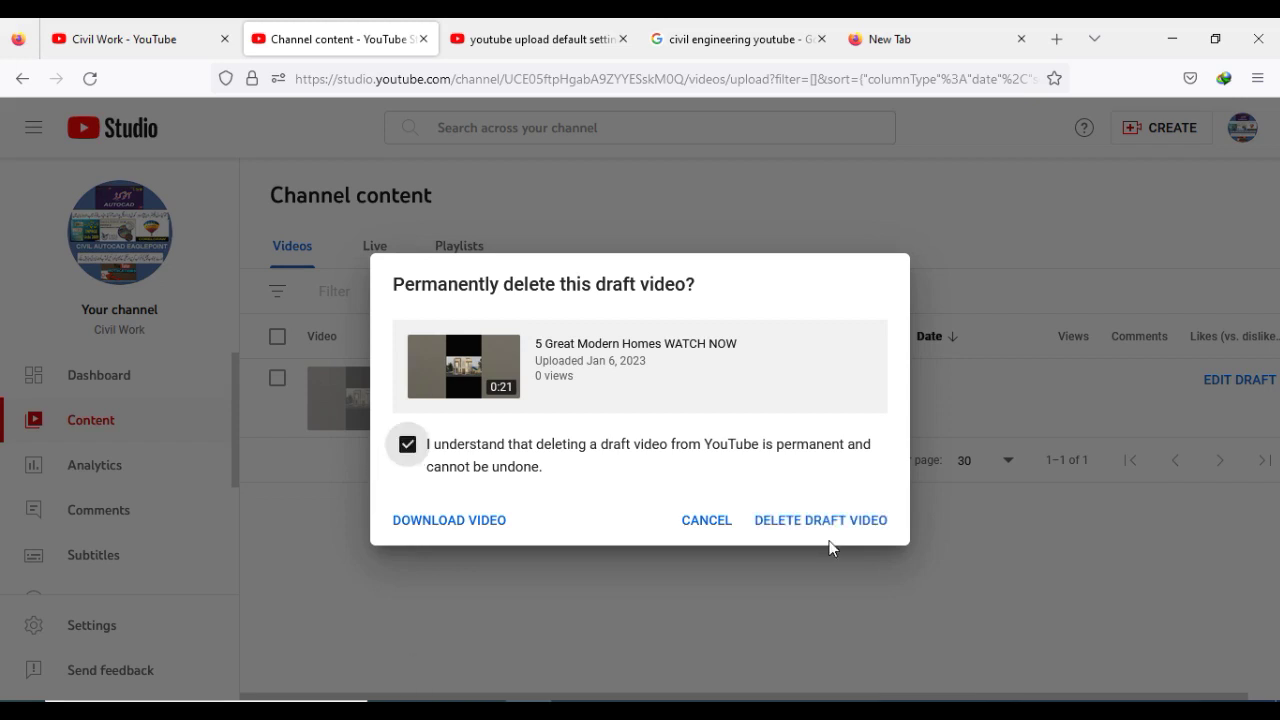
{"action": "left_click", "coordinate": [808, 522]}
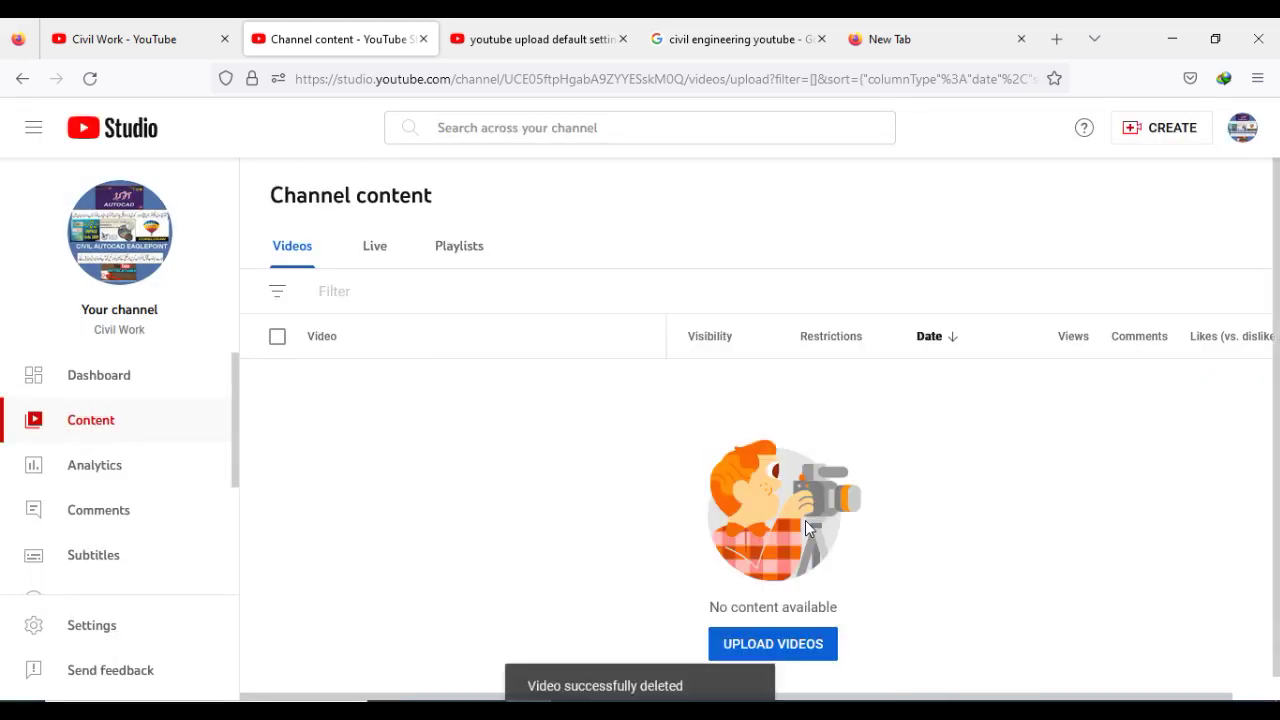
- Upload the "How to bring Inpage text to CorelDraw How to Type Urdu in CorelDraw 2023" video from the desktop folder "Ideal Vision Eduction Short Video"
{"action": "left_click", "coordinate": [1172, 125]}
{"action": "left_click", "coordinate": [1148, 168]}
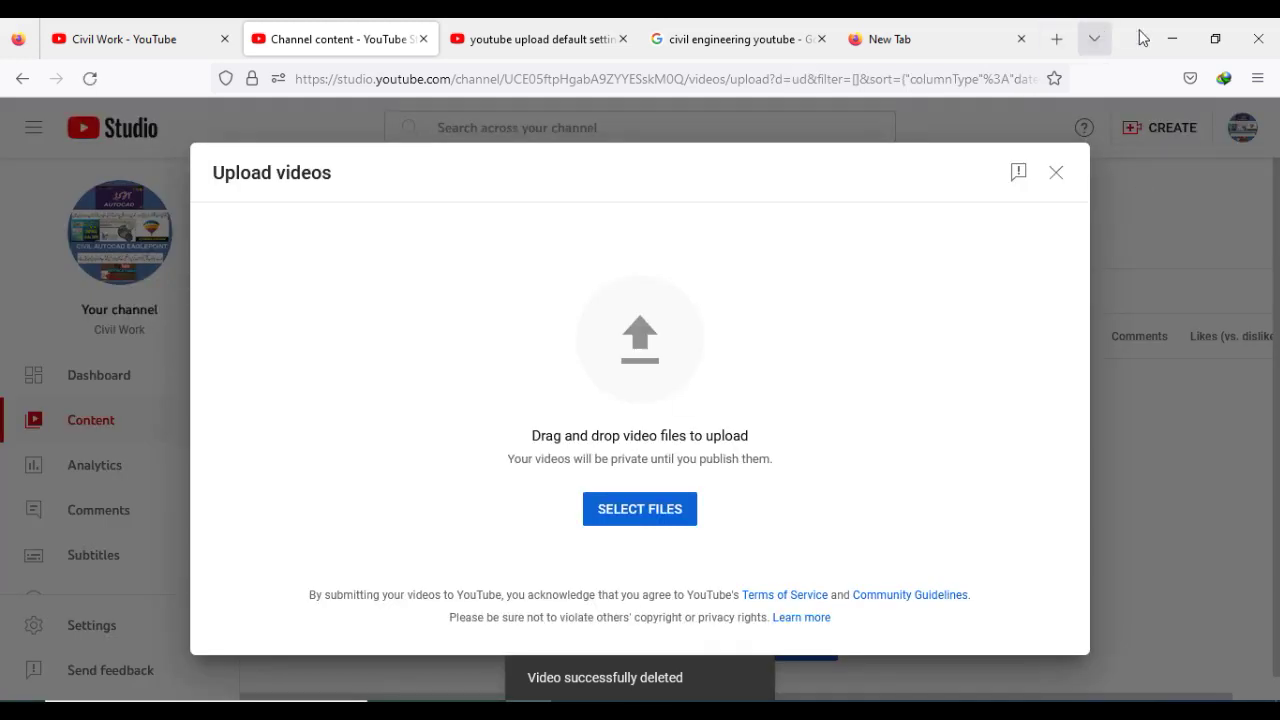
{"action": "left_click", "coordinate": [636, 510]}
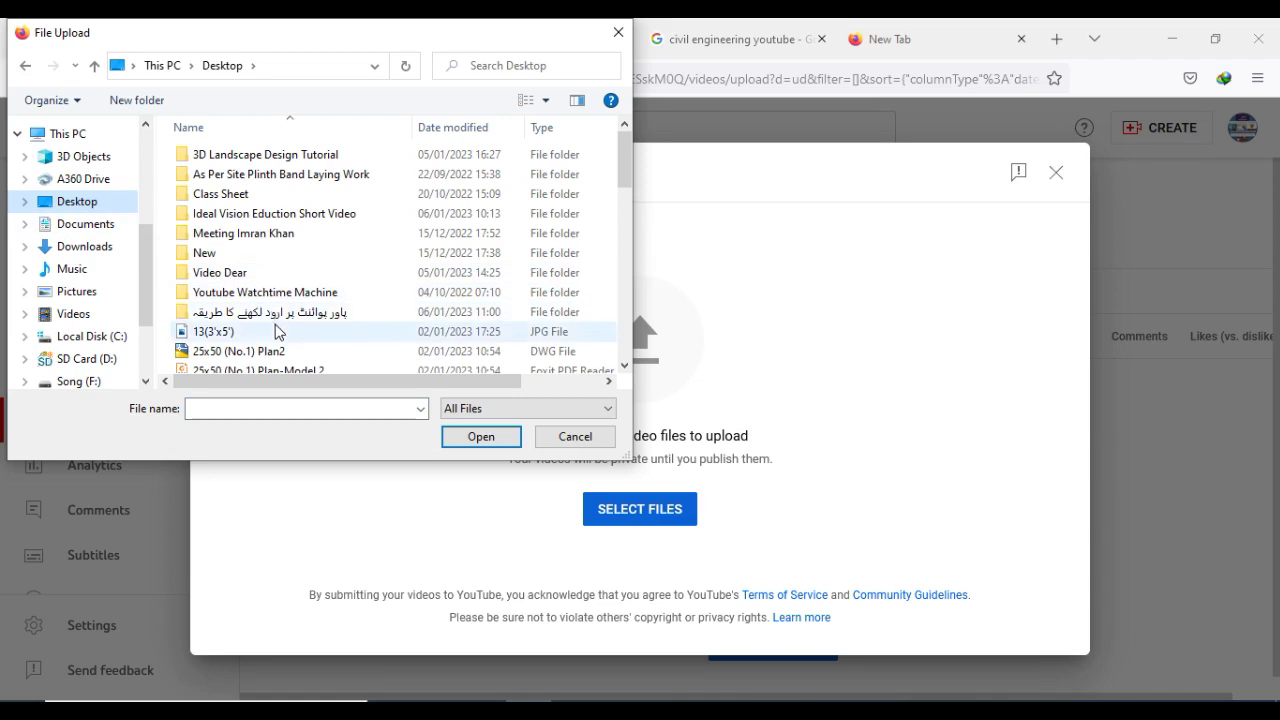
{"action": "double_click", "coordinate": [266, 215]}
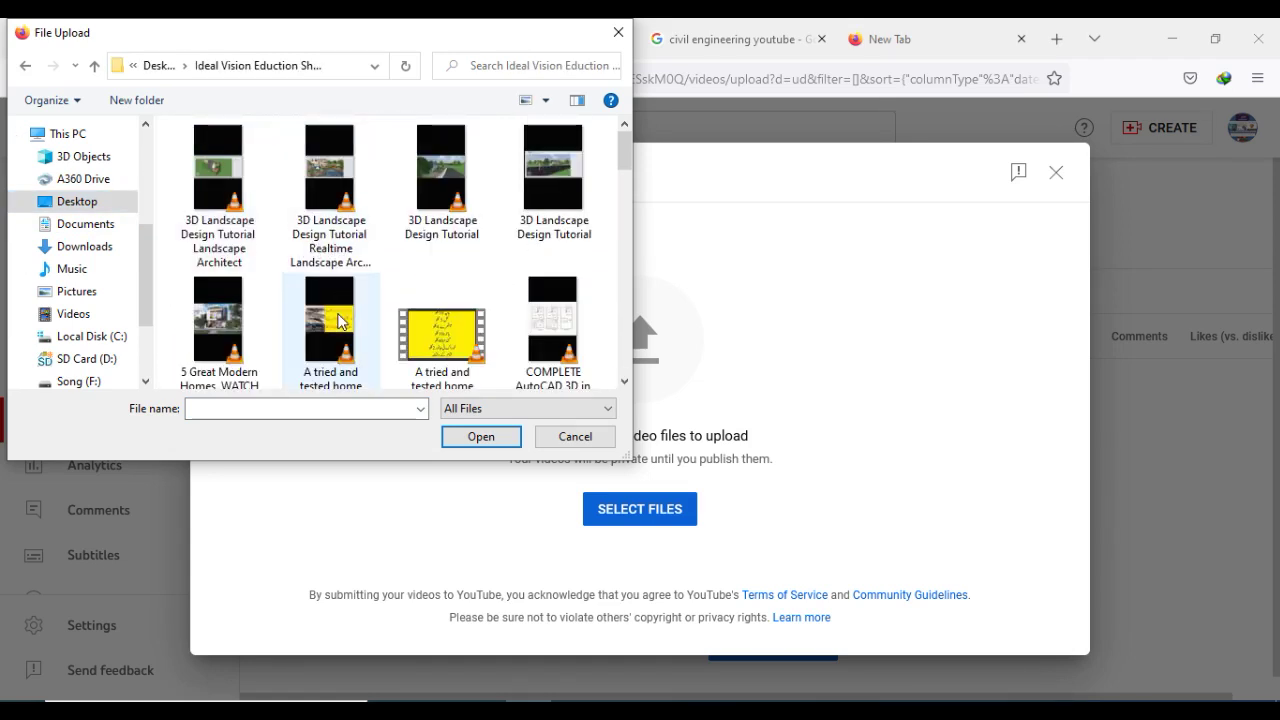
{"action": "scroll", "coordinate": [408, 349], "scroll_direction": "down", "scroll_amount": 2}
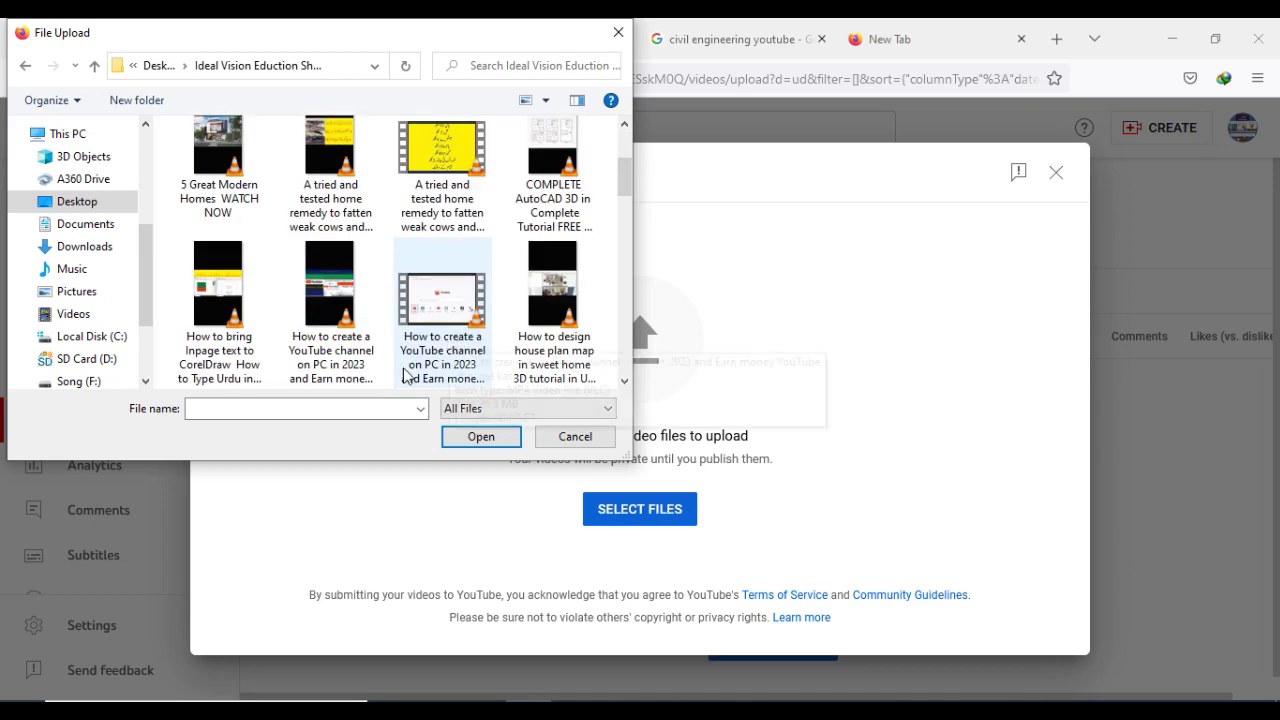
{"action": "left_click", "coordinate": [238, 300]}
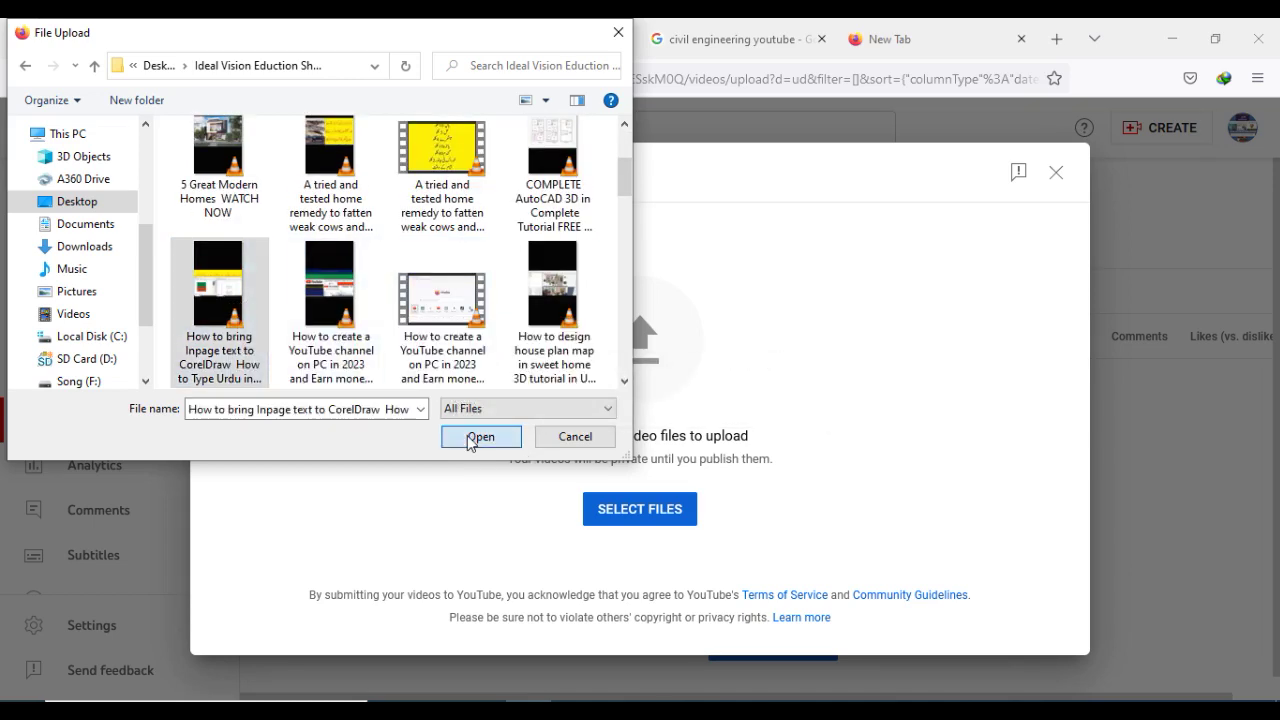
{"action": "left_click", "coordinate": [480, 437]}
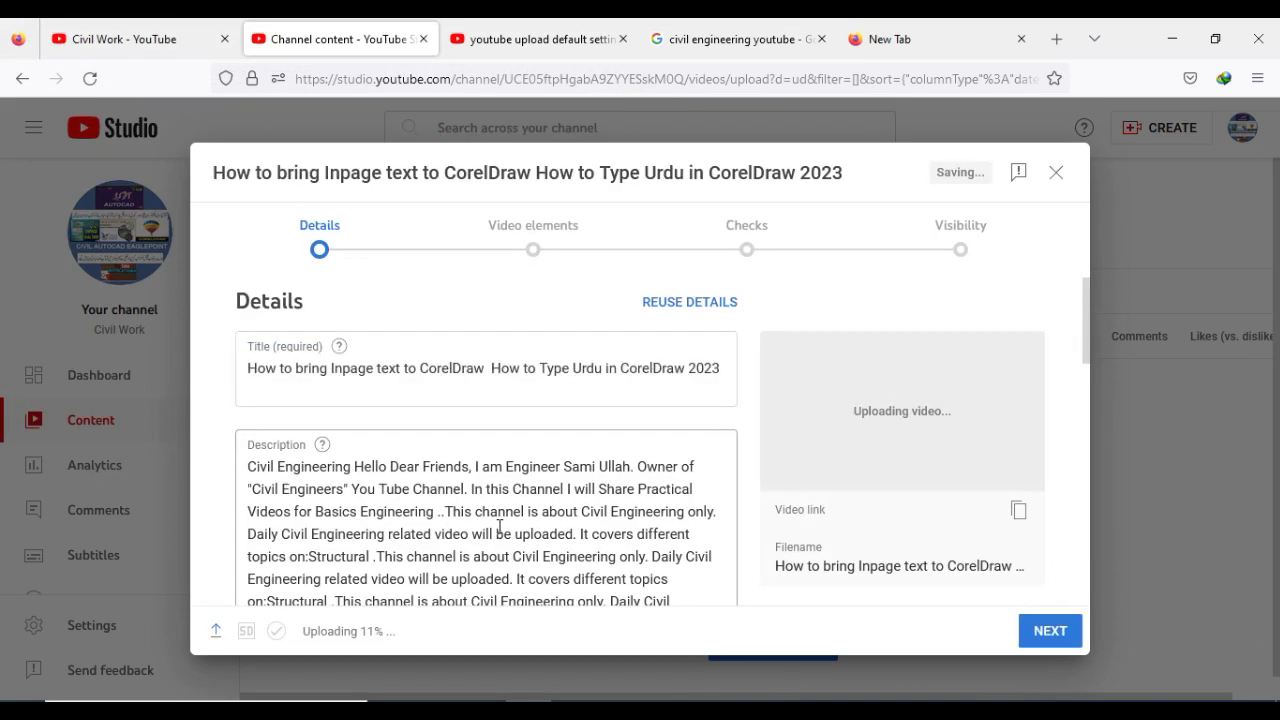
- Check the uploaded video's title and prefilled description, and set its audience to not made for kids
{"action": "left_click", "coordinate": [645, 410]}
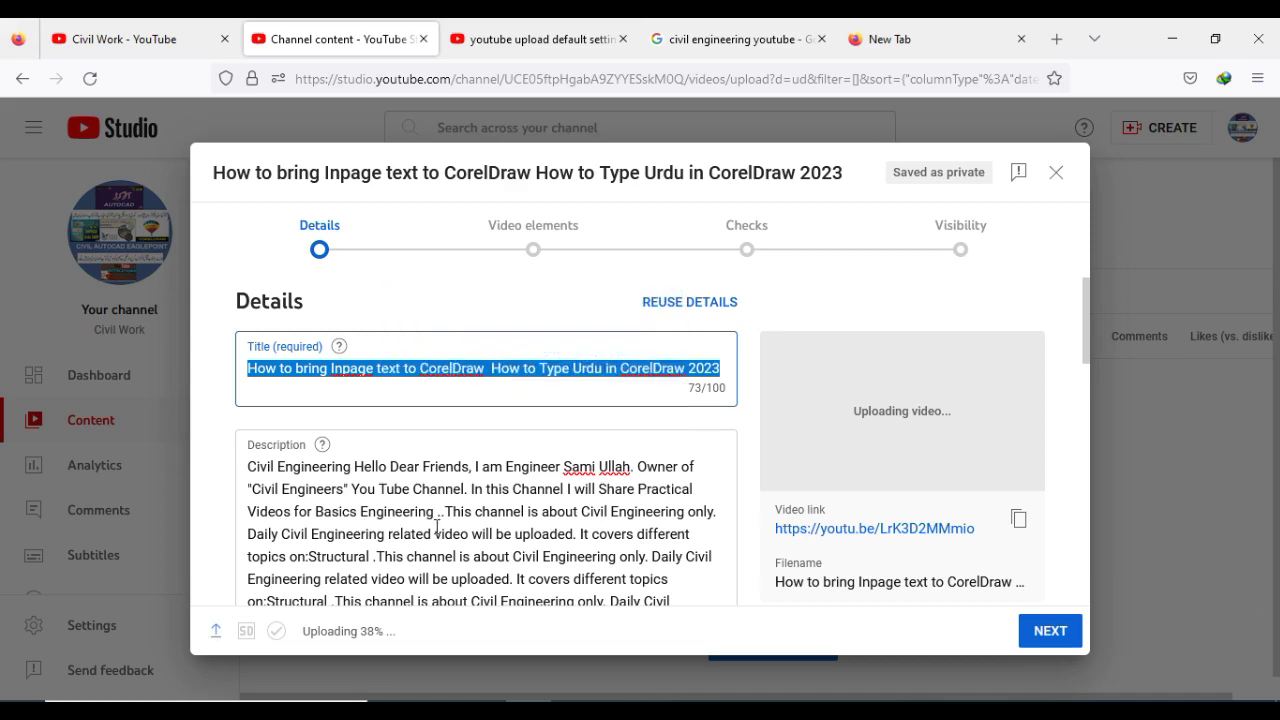
{"action": "scroll", "coordinate": [390, 520], "scroll_direction": "down", "scroll_amount": 3}
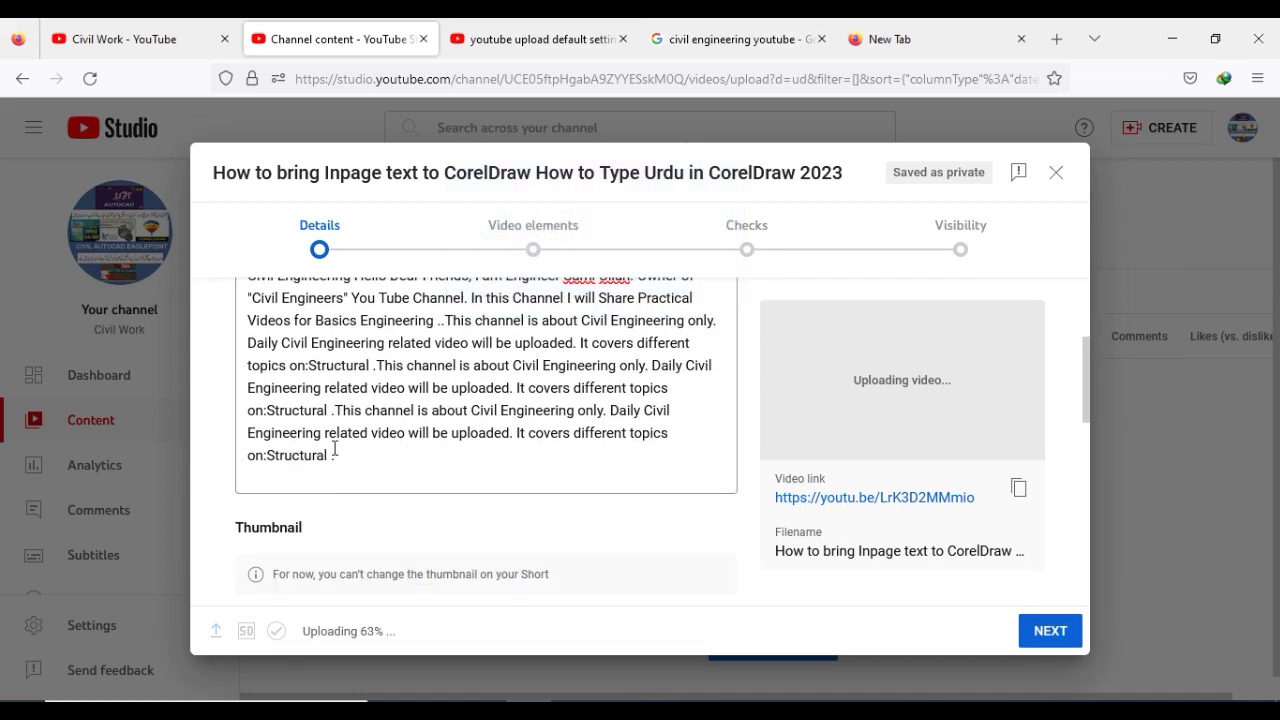
{"action": "scroll", "coordinate": [394, 465], "scroll_direction": "up", "scroll_amount": 4}
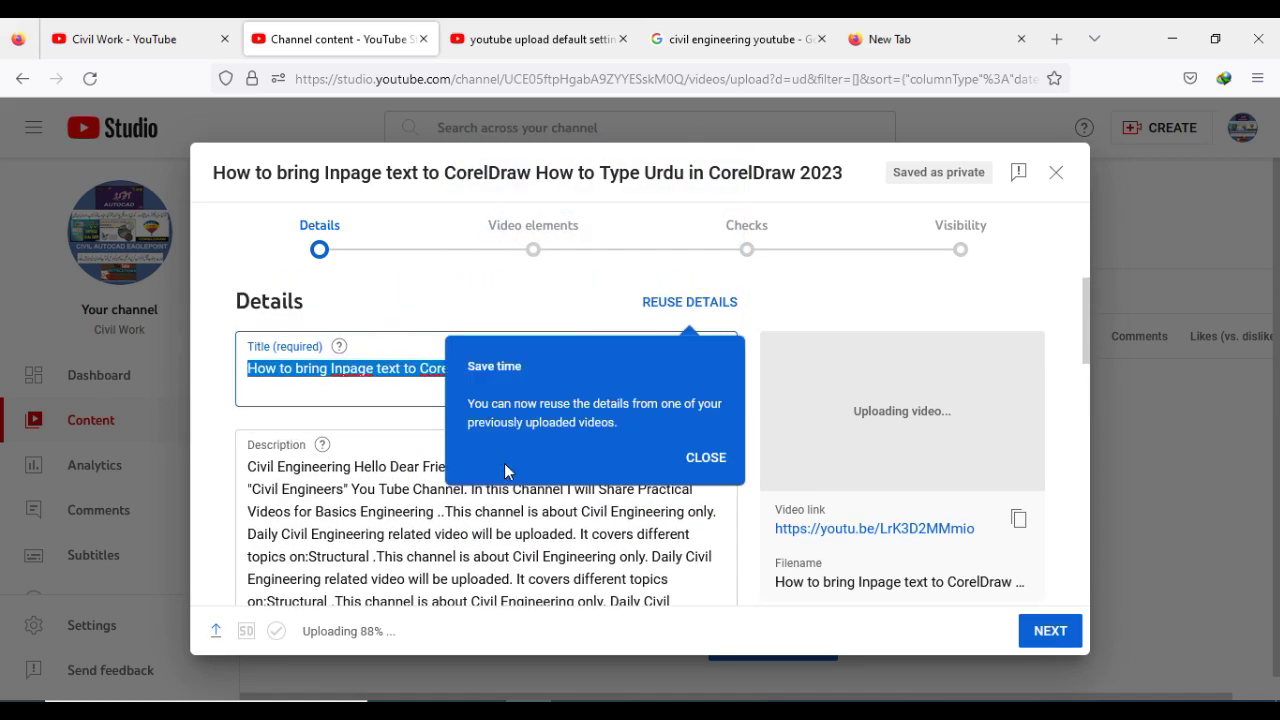
{"action": "left_click", "coordinate": [704, 459]}
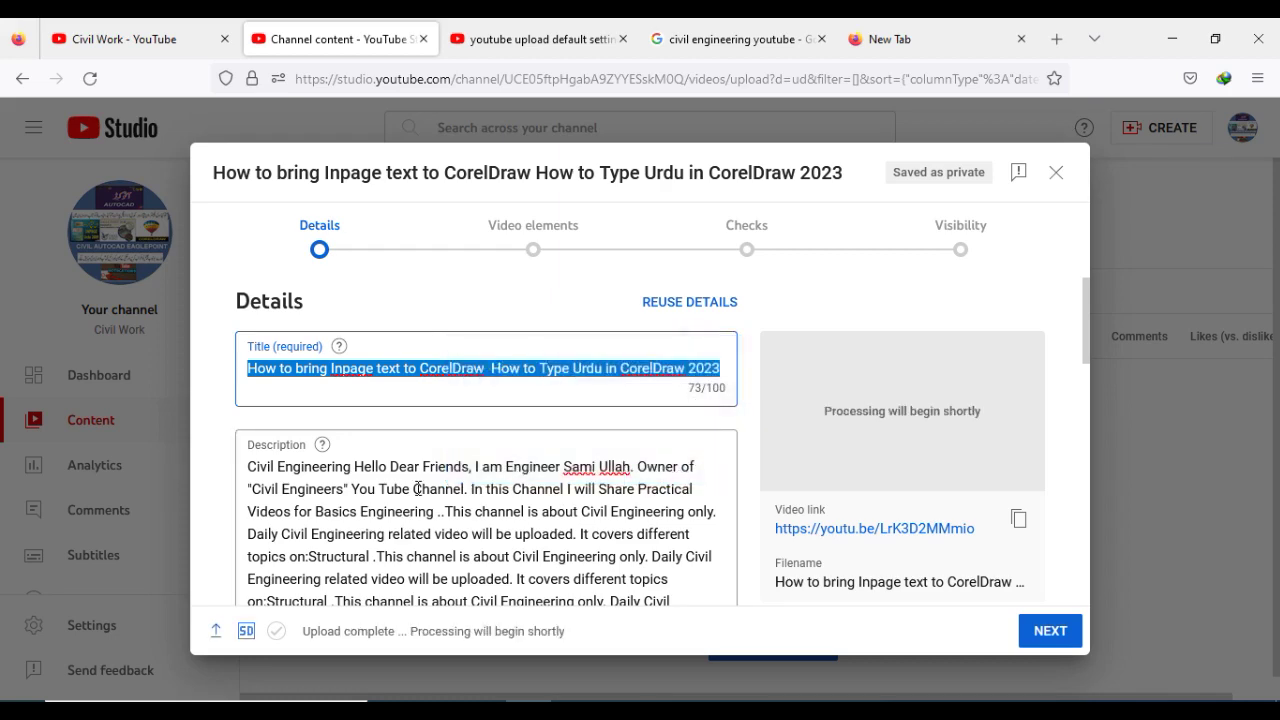
{"action": "scroll", "coordinate": [417, 470], "scroll_direction": "down", "scroll_amount": 10}
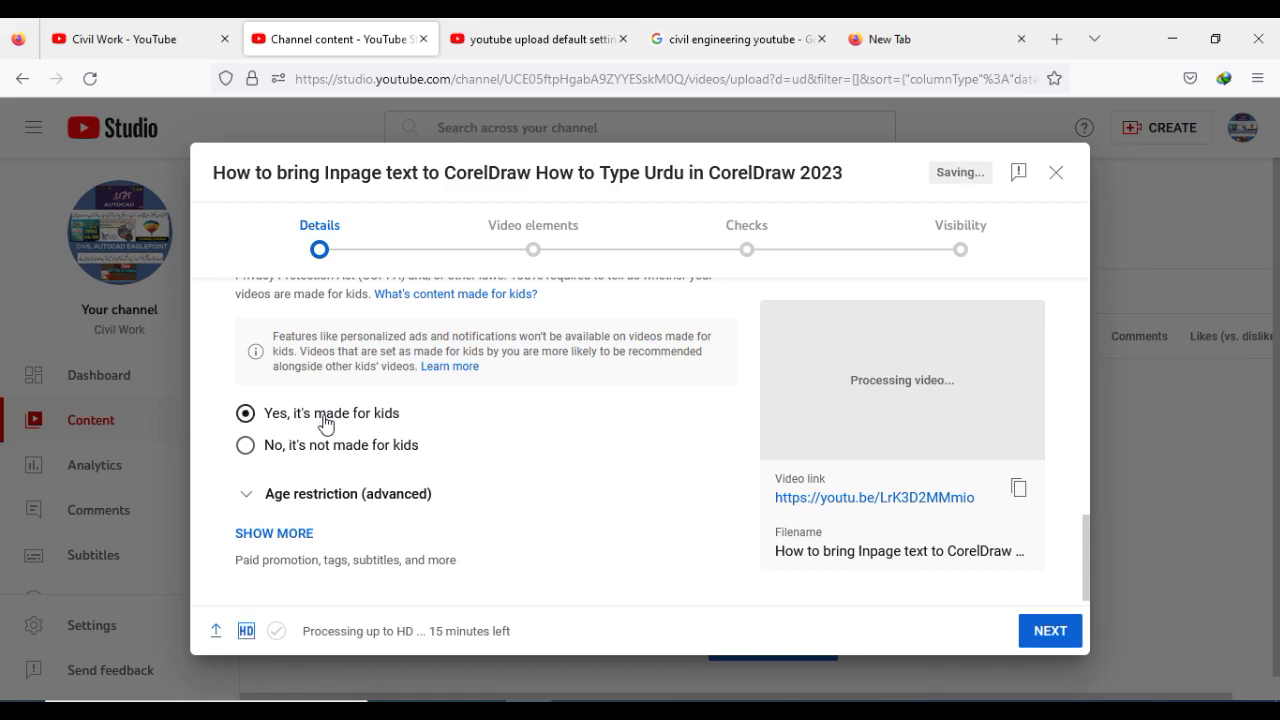
{"action": "left_click", "coordinate": [245, 447]}
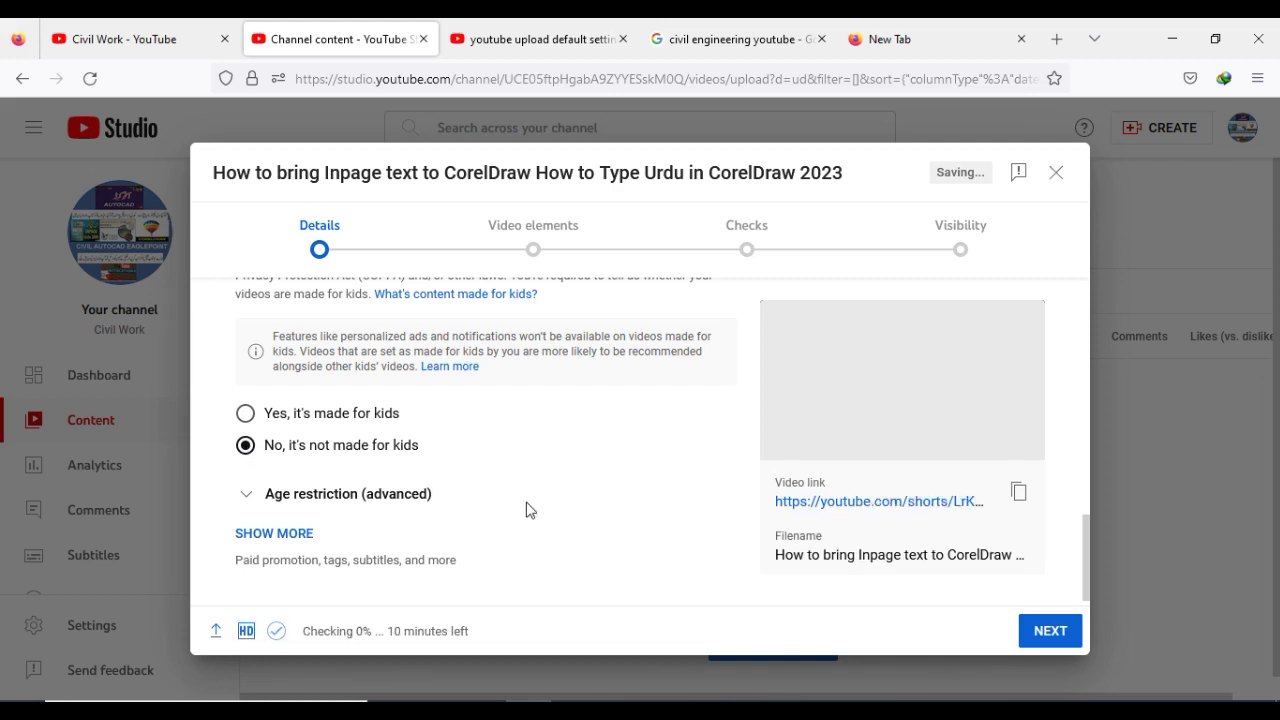
- Review the uploaded video's playlist, thumbnail and description details, and close it as a draft
{"action": "scroll", "coordinate": [535, 515], "scroll_direction": "up", "scroll_amount": 3}
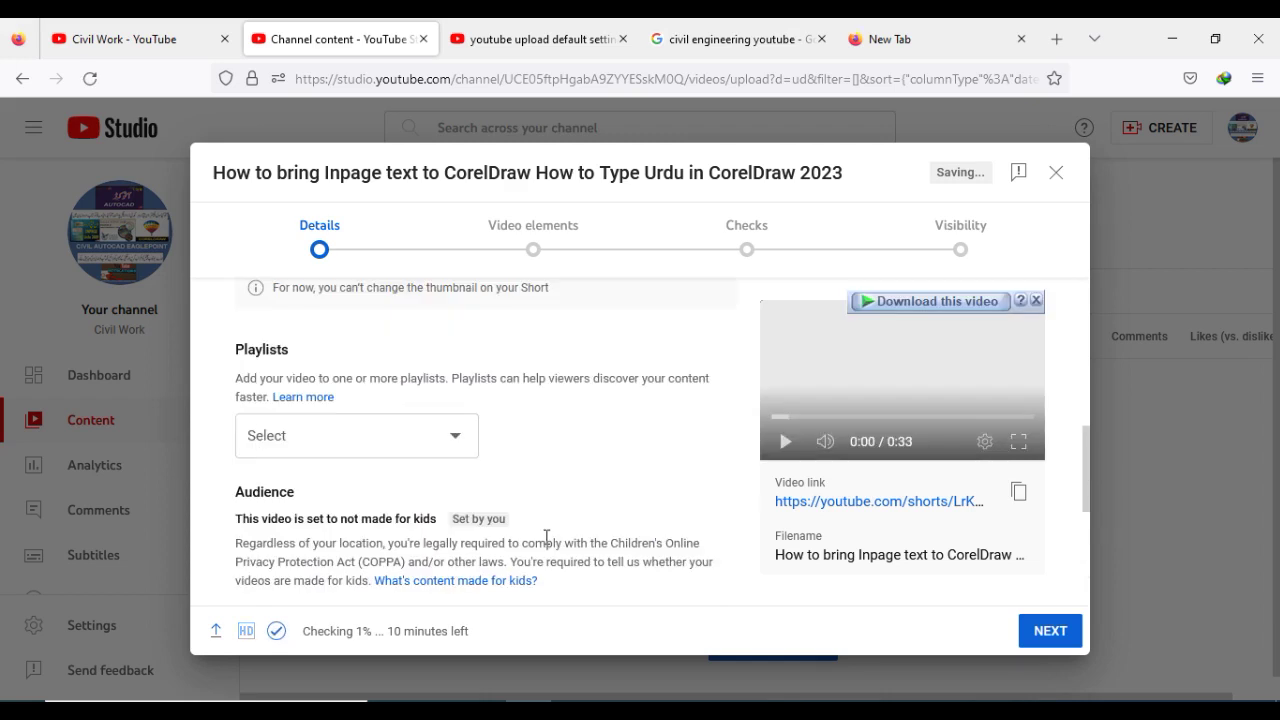
{"action": "scroll", "coordinate": [539, 525], "scroll_direction": "up", "scroll_amount": 3}
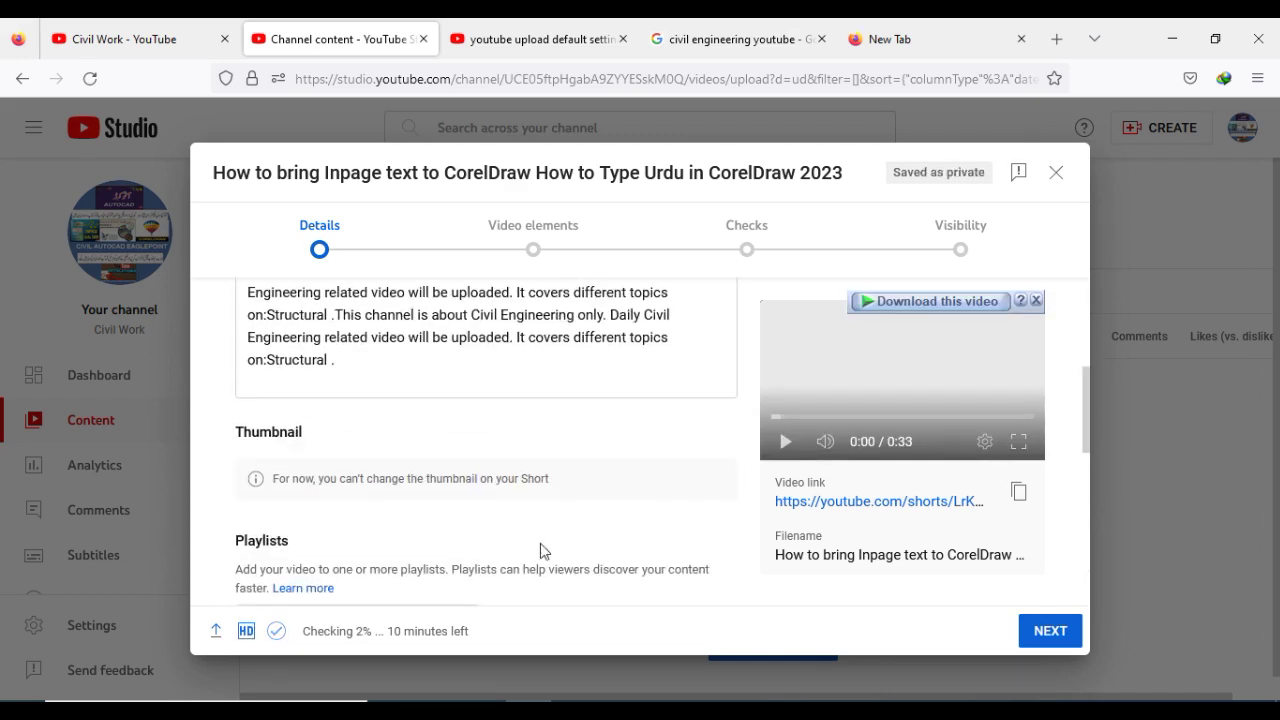
{"action": "scroll", "coordinate": [520, 485], "scroll_direction": "up", "scroll_amount": 3}
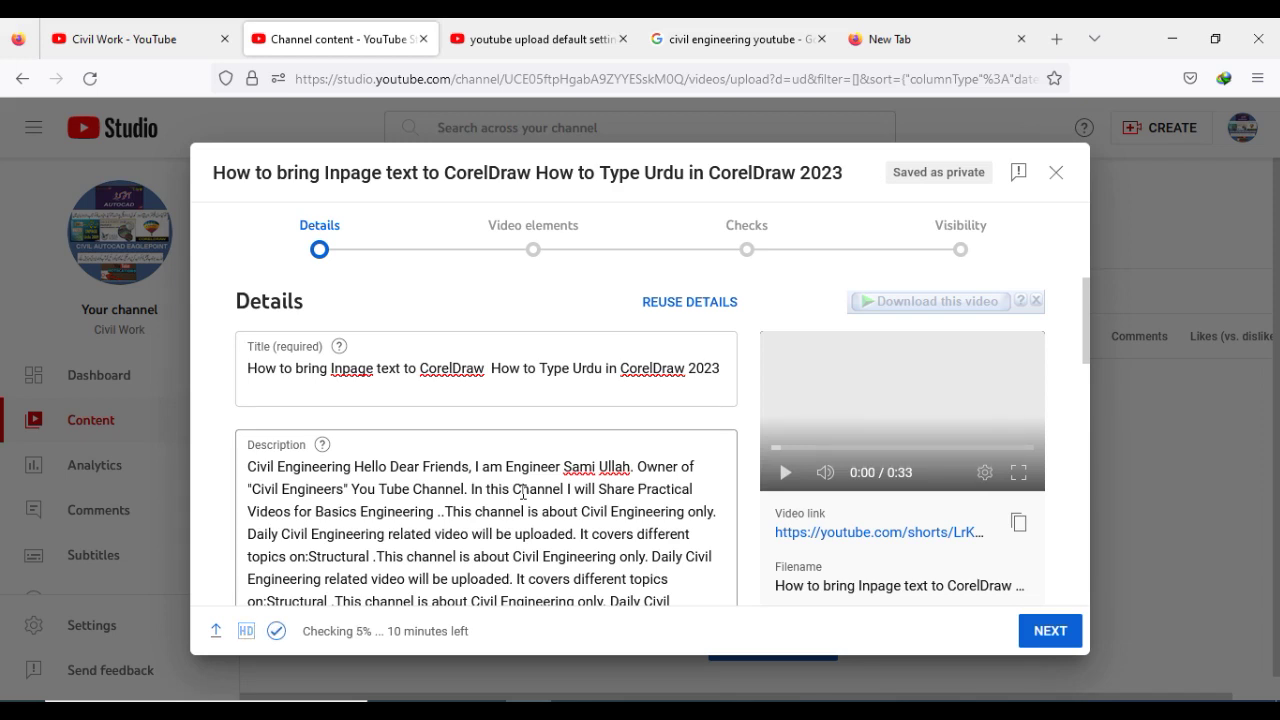
{"action": "scroll", "coordinate": [523, 492], "scroll_direction": "down", "scroll_amount": 2}
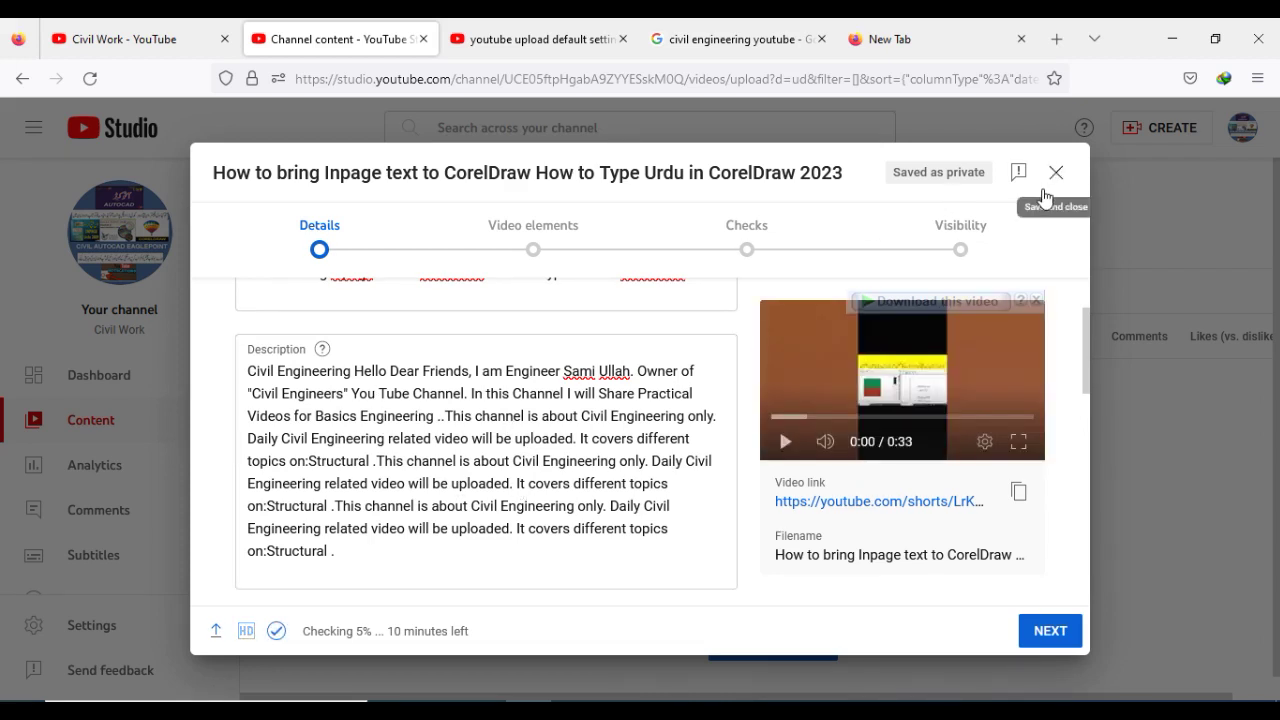
{"action": "scroll", "coordinate": [520, 490], "scroll_direction": "up", "scroll_amount": 2}
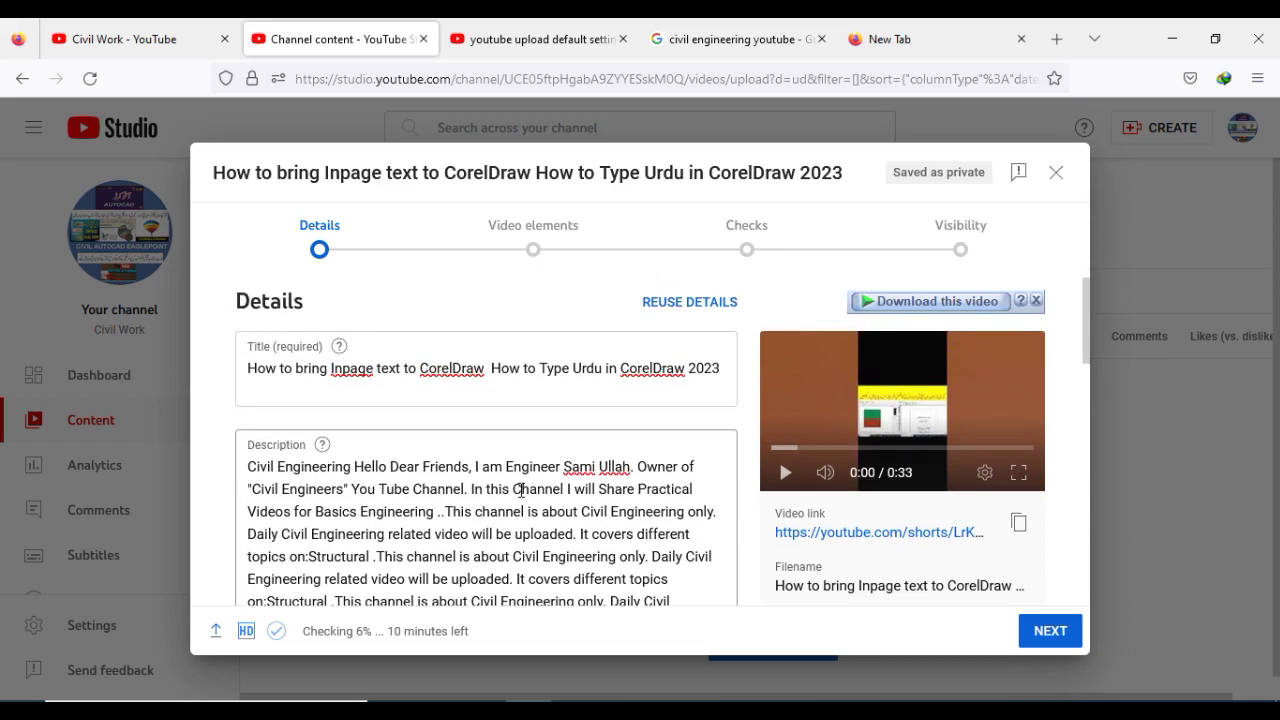
{"action": "left_click", "coordinate": [1056, 172]}
- Permanently delete the draft video about bringing Inpage text to CorelDraw
{"action": "mouse_move", "coordinate": [634, 417]}
{"action": "left_click", "coordinate": [540, 420]}
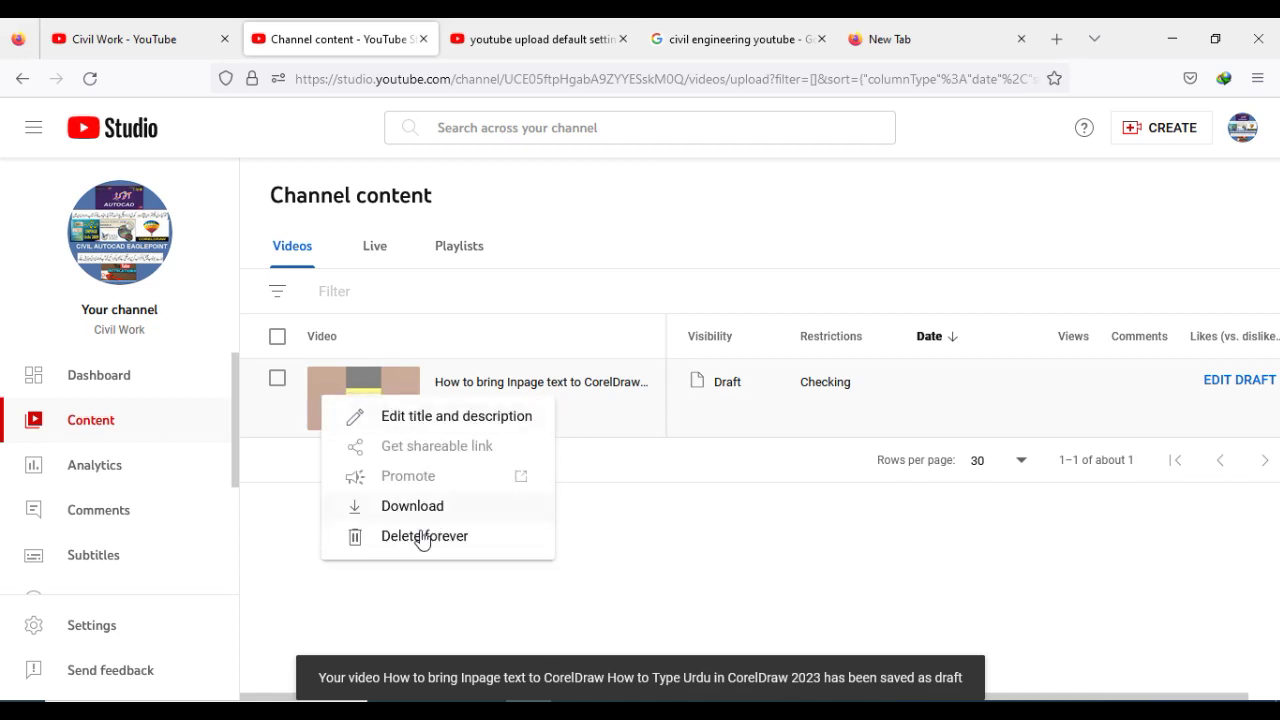
{"action": "left_click", "coordinate": [424, 540]}
{"action": "left_click", "coordinate": [407, 444]}
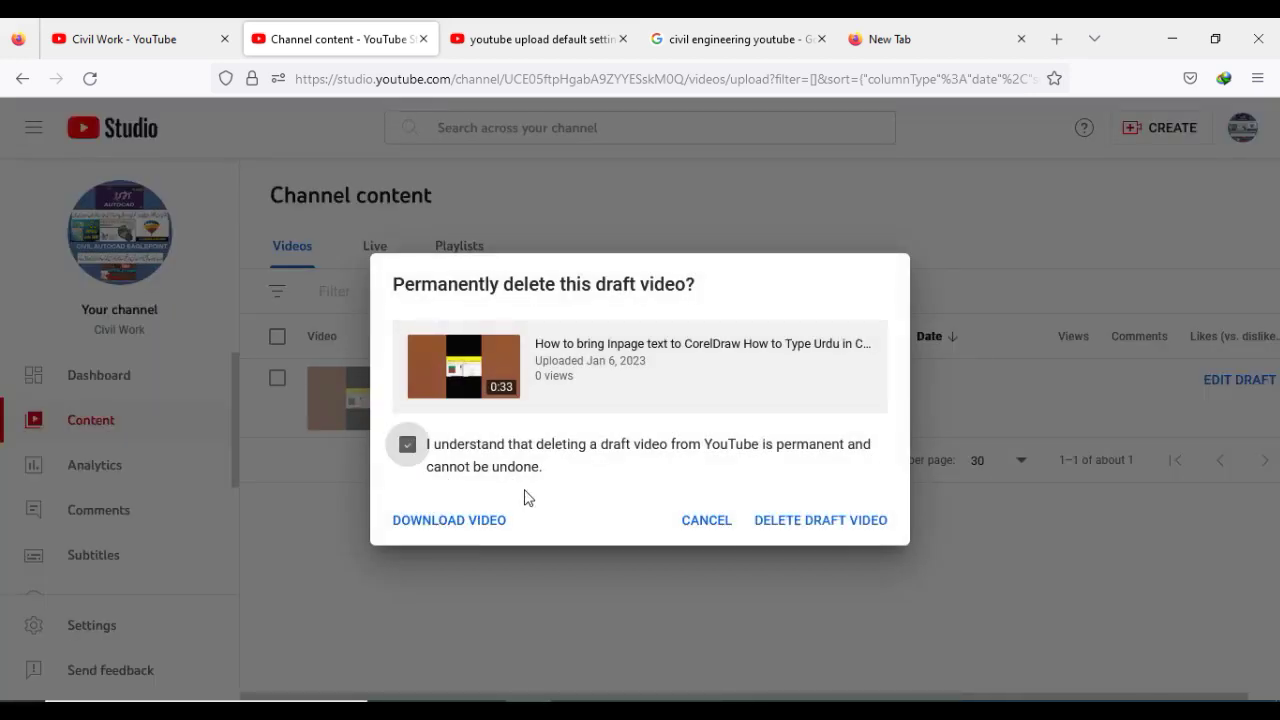
{"action": "left_click", "coordinate": [781, 525]}
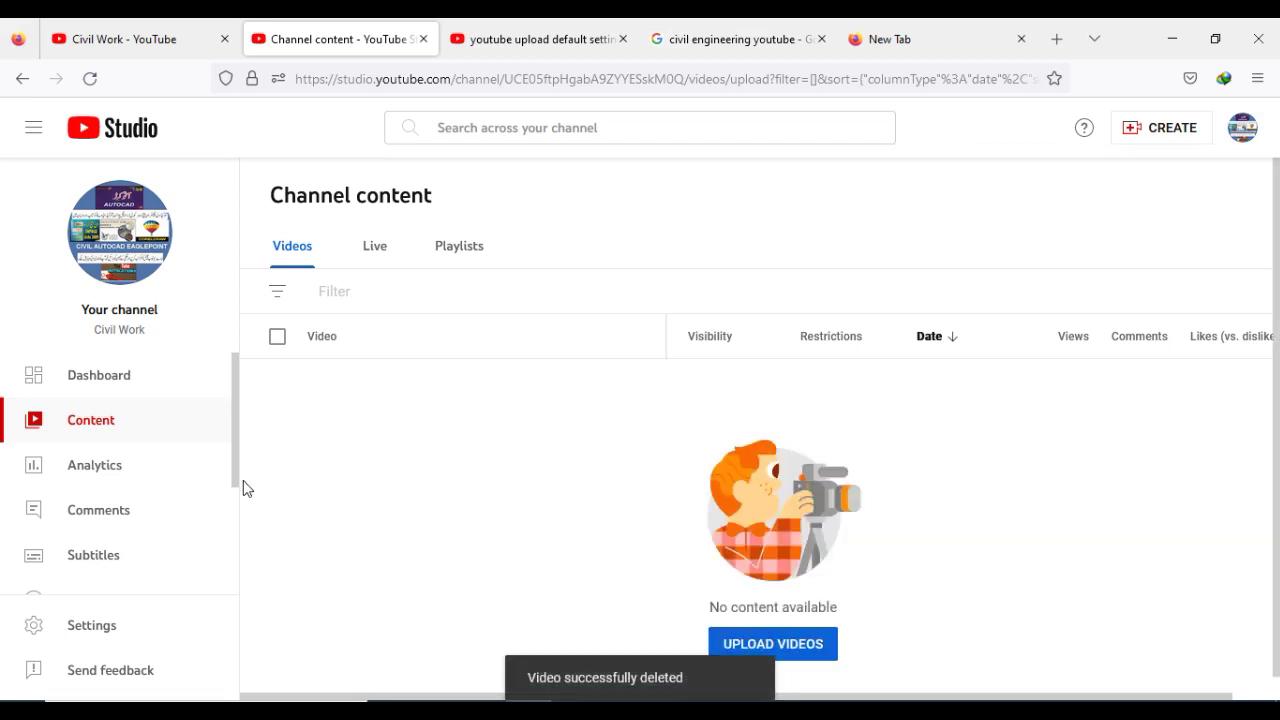
- Add the tag "Structural" to the channel's upload defaults and save the settings
{"action": "left_click", "coordinate": [98, 628]}
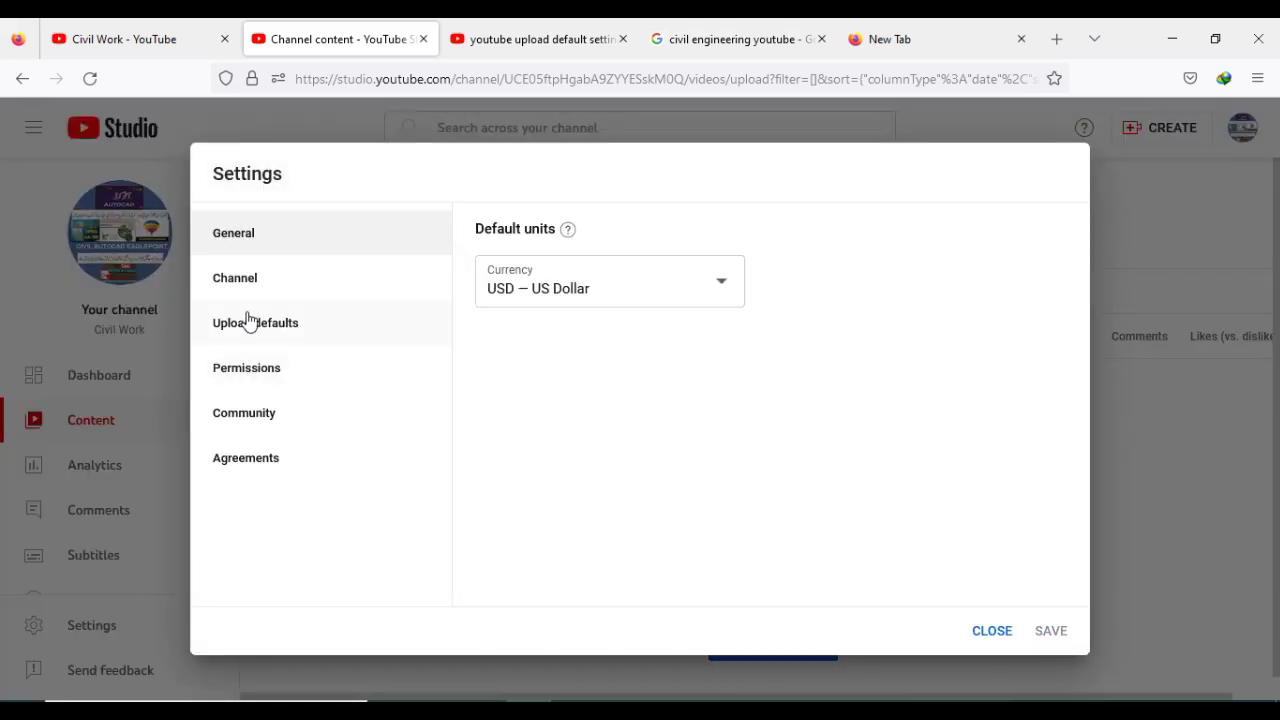
{"action": "left_click", "coordinate": [250, 325]}
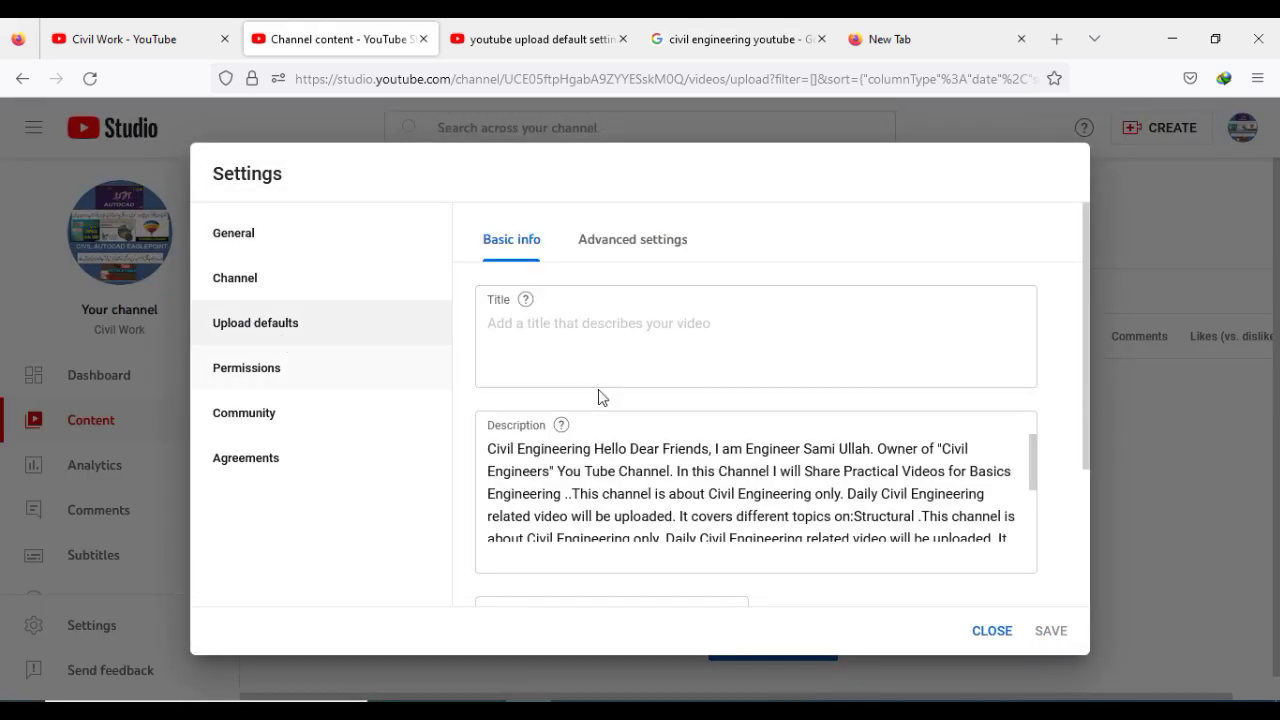
{"action": "scroll", "coordinate": [599, 464], "scroll_direction": "down", "scroll_amount": 3}
{"action": "scroll", "coordinate": [612, 500], "scroll_direction": "down", "scroll_amount": 3}
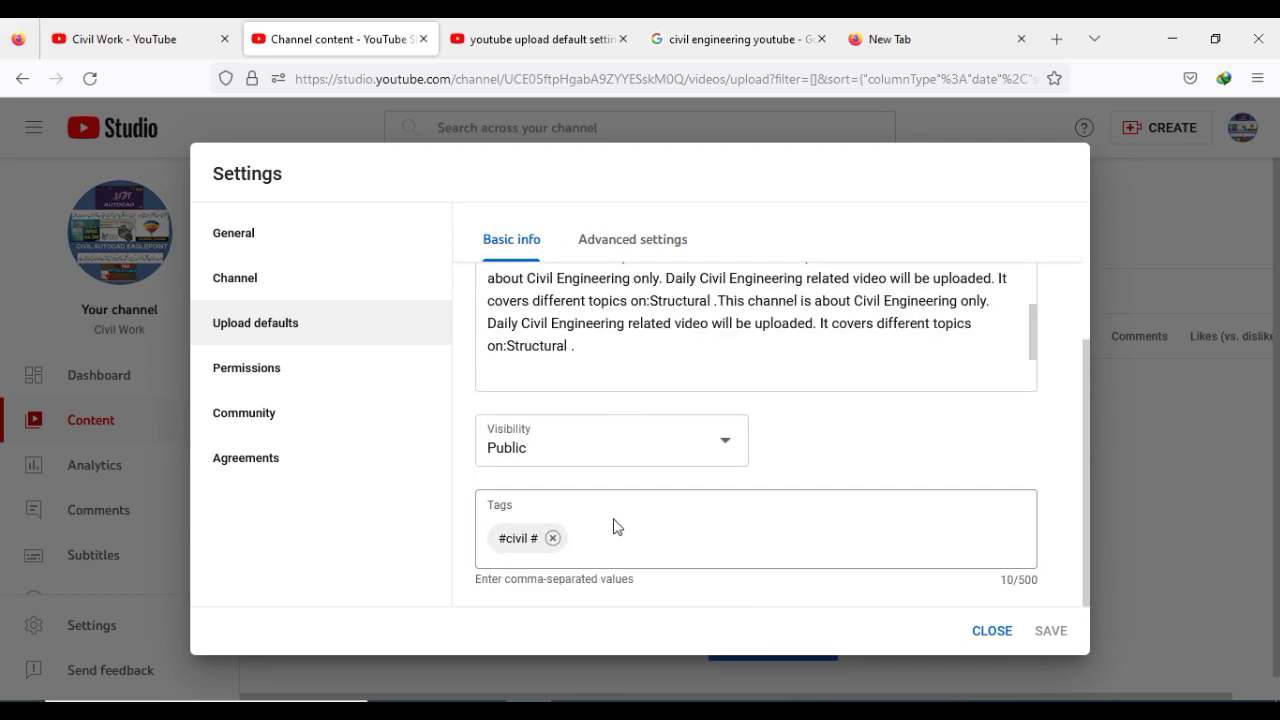
{"action": "left_click", "coordinate": [616, 530]}
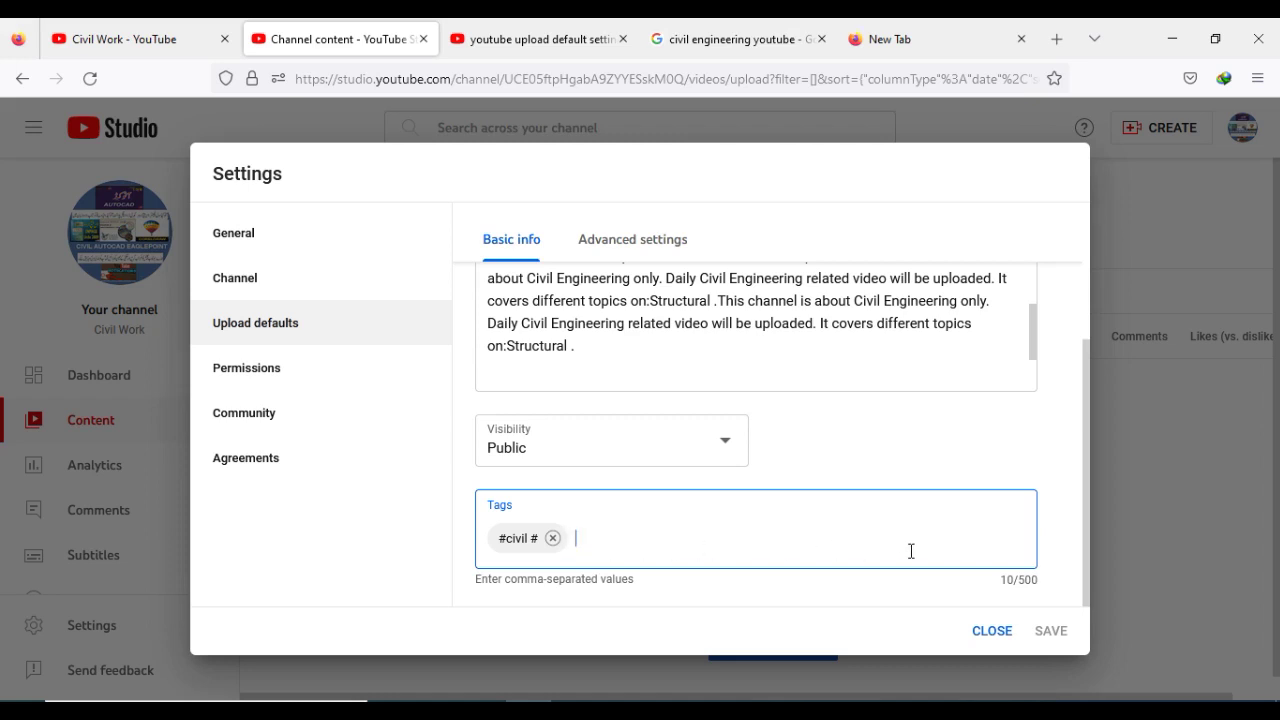
{"action": "type", "text": "S"}
{"action": "key", "text": "Return"}
{"action": "scroll", "coordinate": [910, 555], "scroll_direction": "up", "scroll_amount": 1}
{"action": "scroll", "coordinate": [909, 560], "scroll_direction": "down", "scroll_amount": 1}
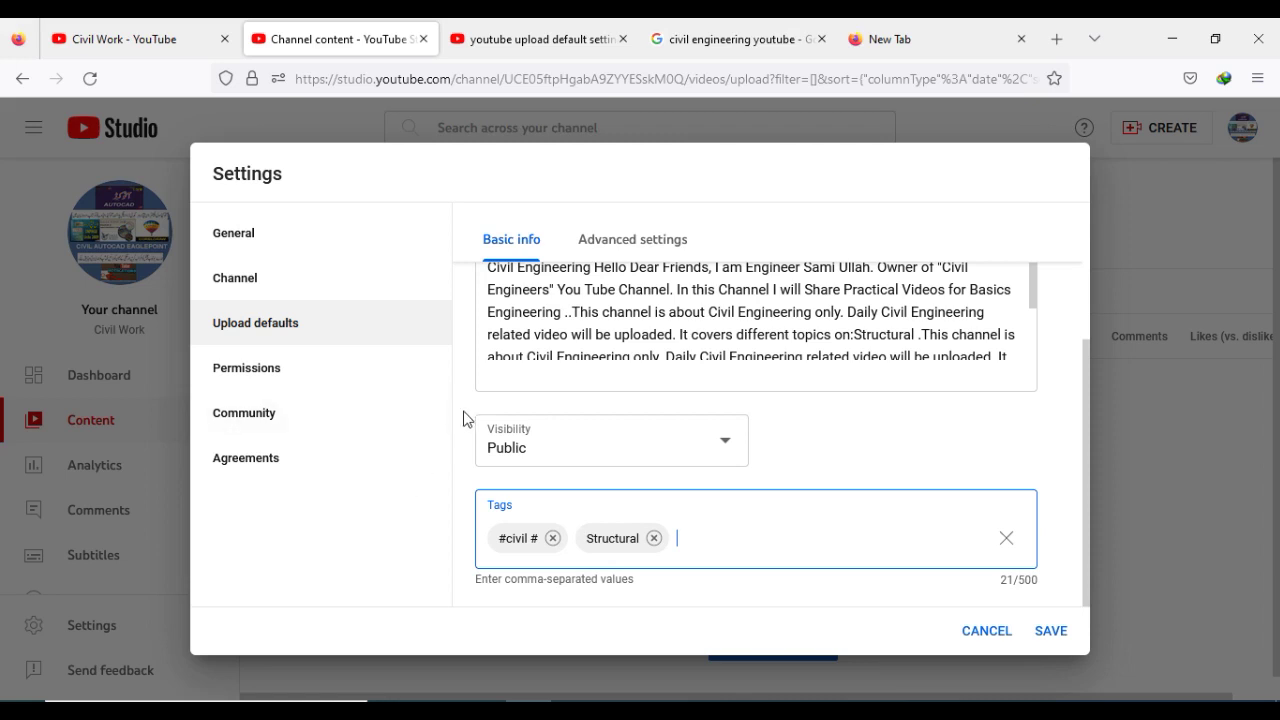
{"action": "left_click", "coordinate": [1046, 633]}
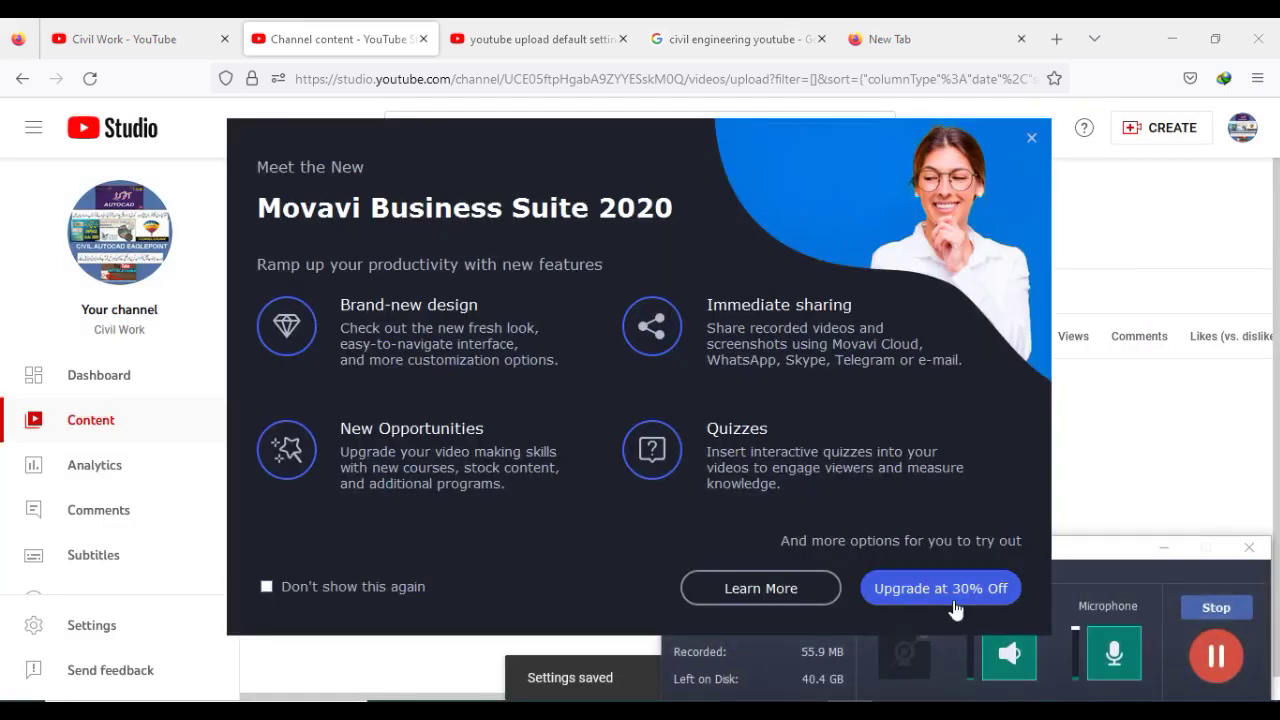
{"action": "left_click", "coordinate": [1037, 149]}
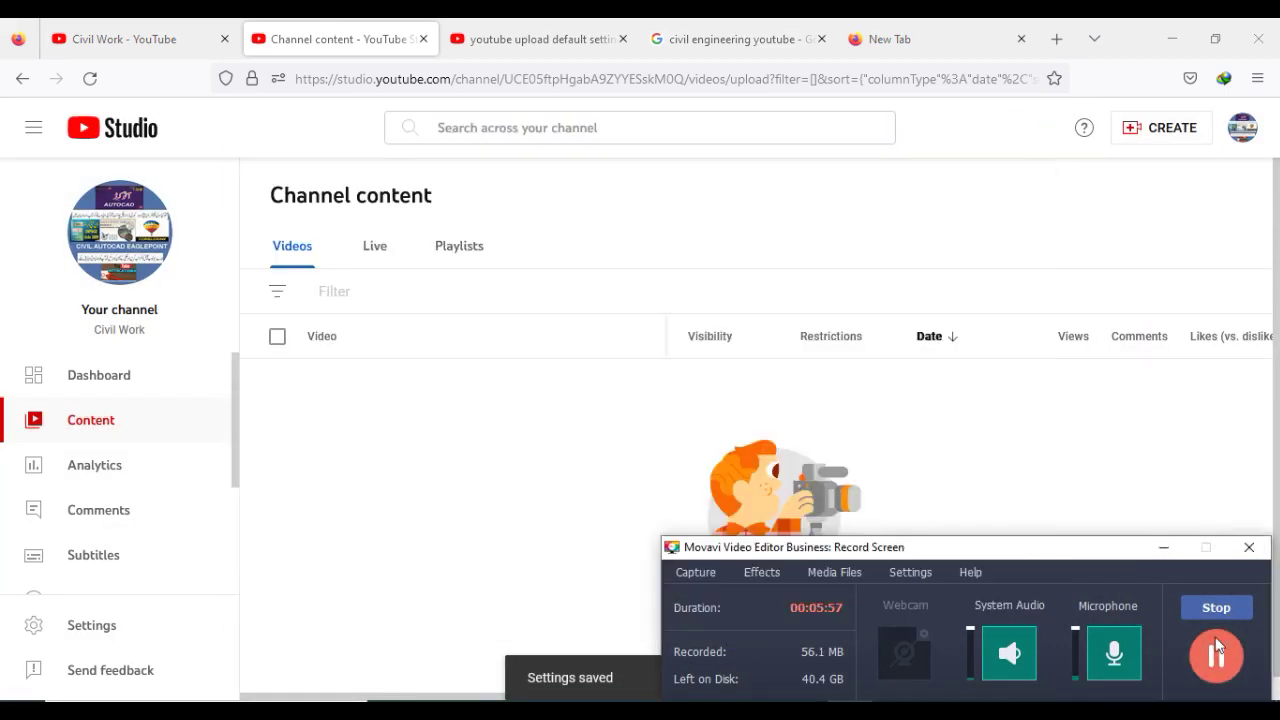